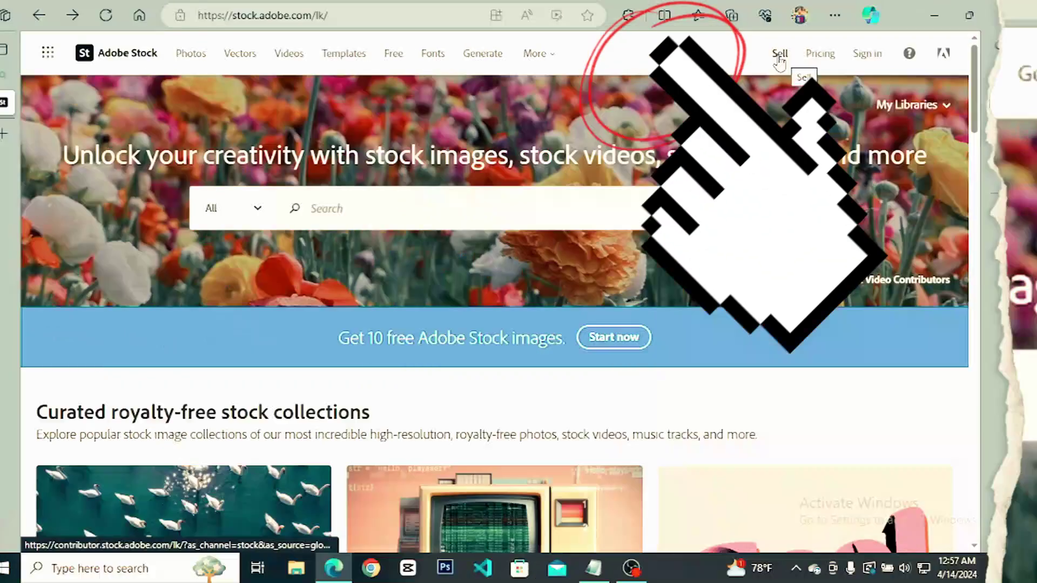
Start contributor sign-up with Continue with Google and choose the Google account.
{"action": "left_click", "coordinate": [868, 74]}
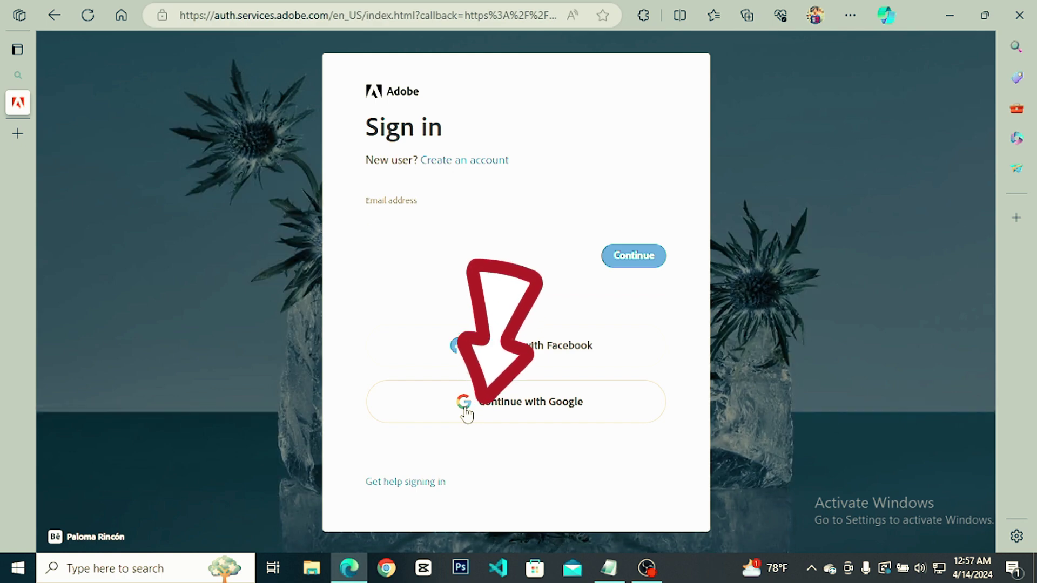
{"action": "left_click", "coordinate": [465, 415]}
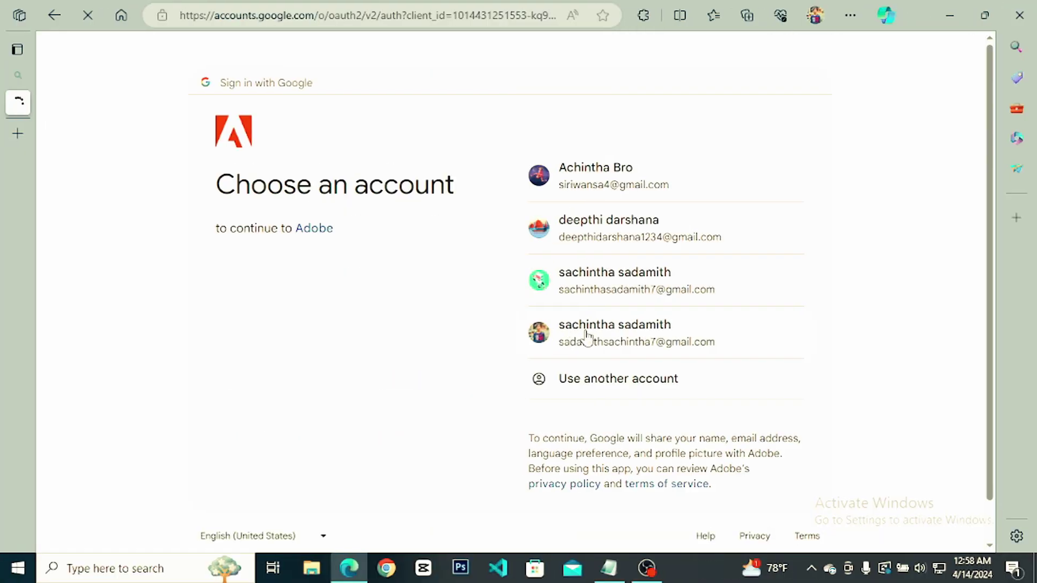
{"action": "left_click", "coordinate": [587, 337]}
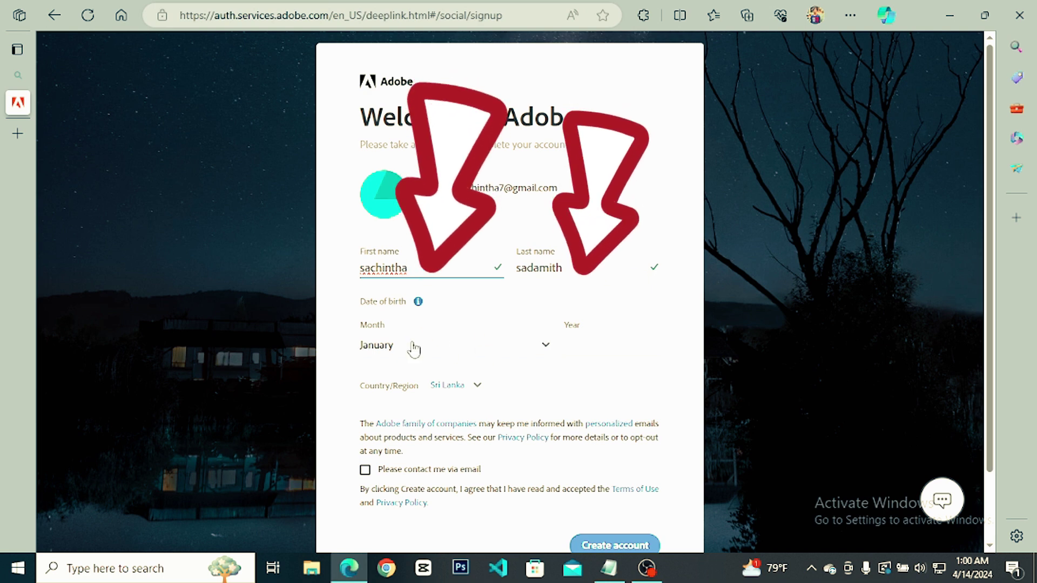
Enter birth year 2000, allow email contact, and create the Adobe account.
{"action": "left_click", "coordinate": [597, 349]}
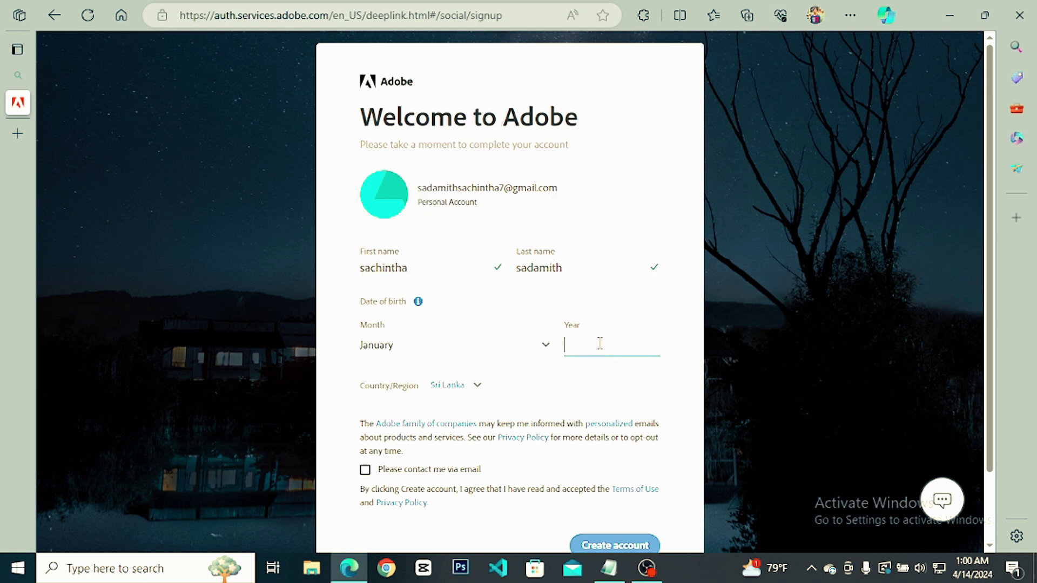
{"action": "type", "text": "2000"}
{"action": "scroll", "coordinate": [432, 405], "scroll_direction": "down", "scroll_amount": 2}
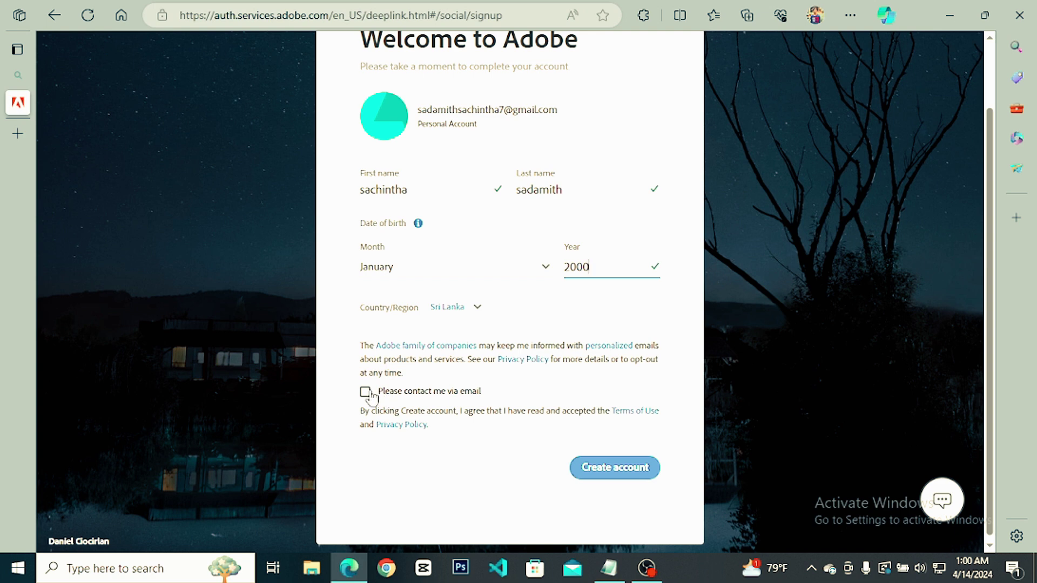
{"action": "left_click", "coordinate": [366, 392]}
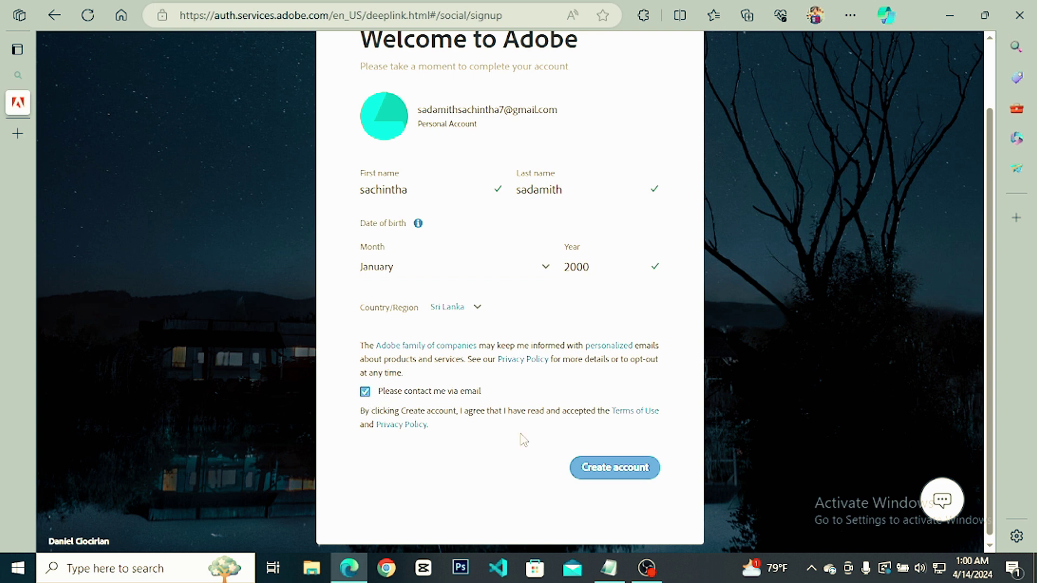
{"action": "left_click", "coordinate": [609, 475]}
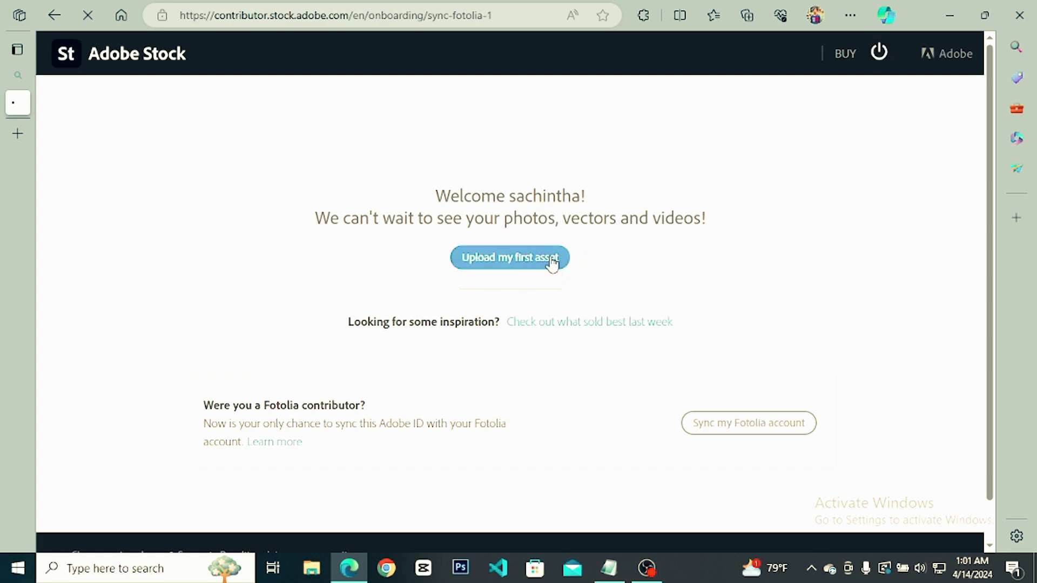
Go to the upload page via 'Upload my first asset' on the welcome page.
{"action": "left_click", "coordinate": [528, 260]}
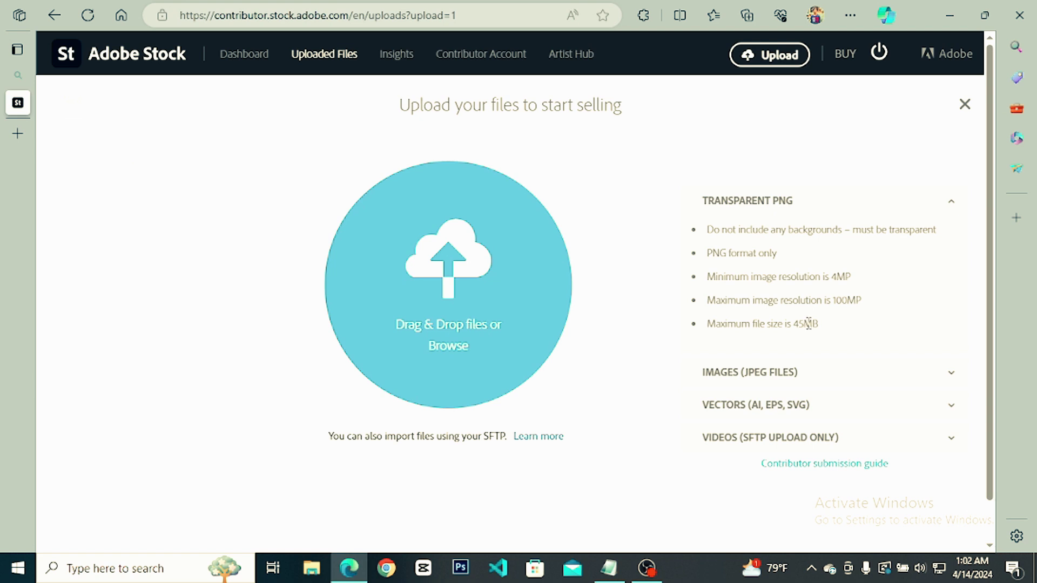
Review the JPEG image, vector and SFTP-only video upload requirements.
{"action": "left_click", "coordinate": [820, 371]}
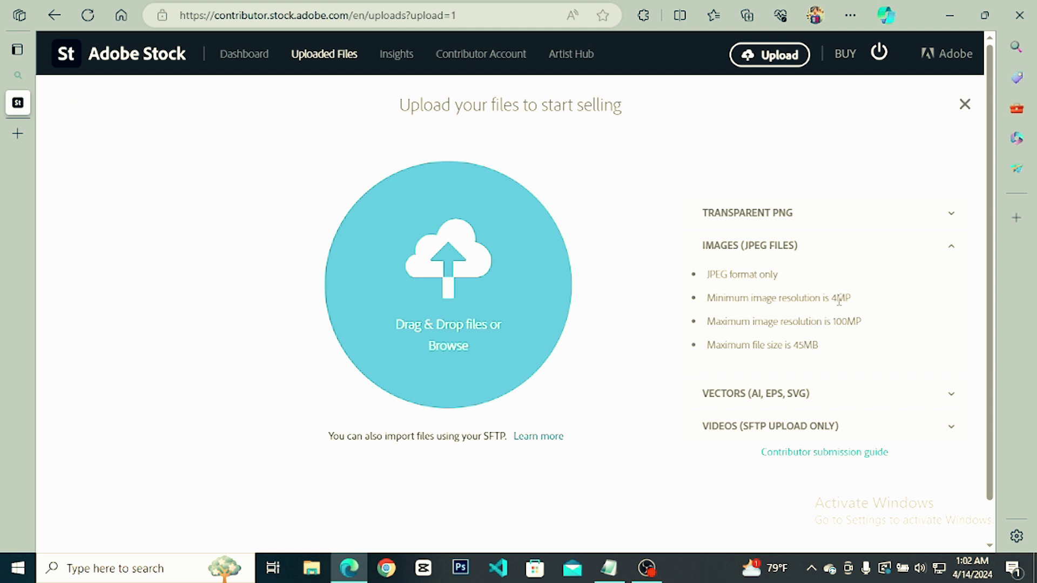
{"action": "left_click", "coordinate": [827, 397]}
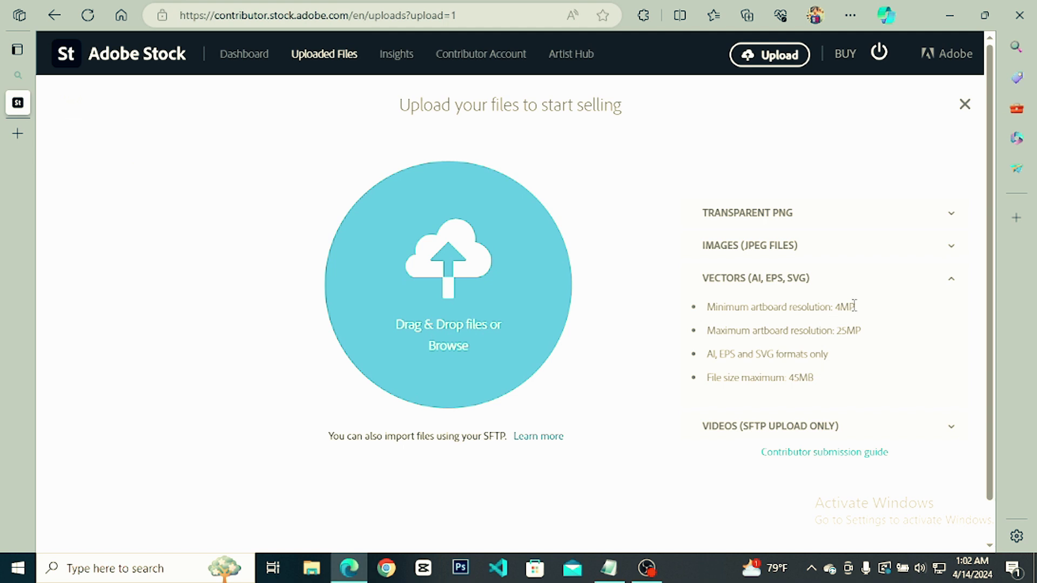
{"action": "left_click", "coordinate": [836, 426]}
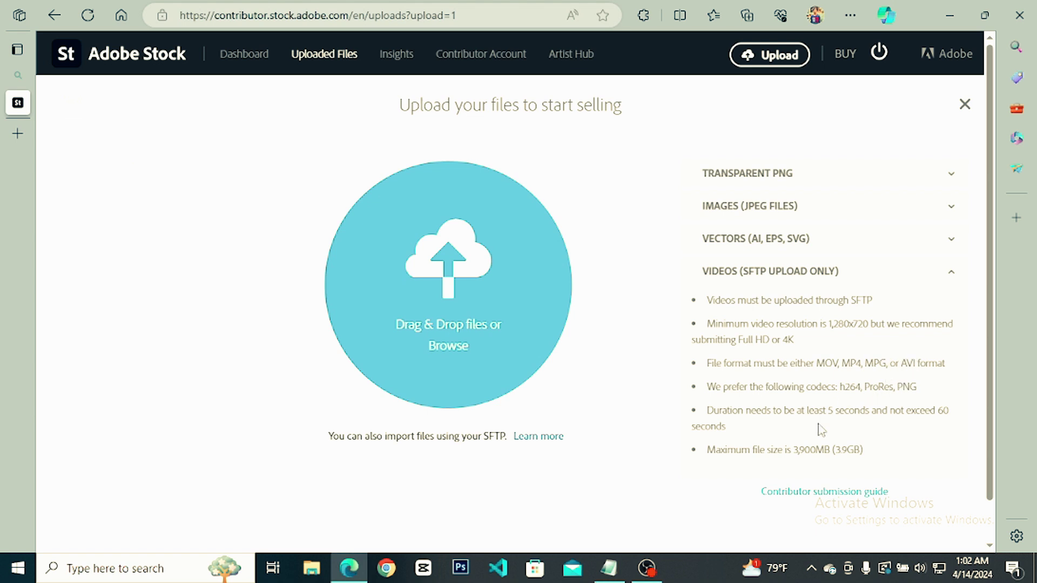
{"action": "scroll", "coordinate": [819, 429], "scroll_direction": "down", "scroll_amount": 1}
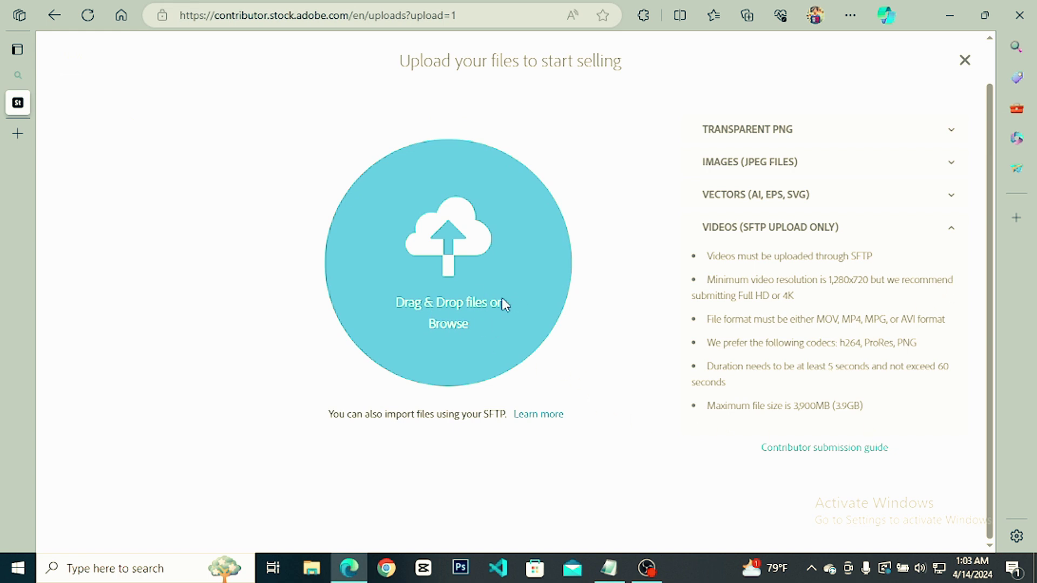
Upload the pink orchid photo from the Pictures folder.
{"action": "left_click", "coordinate": [448, 325]}
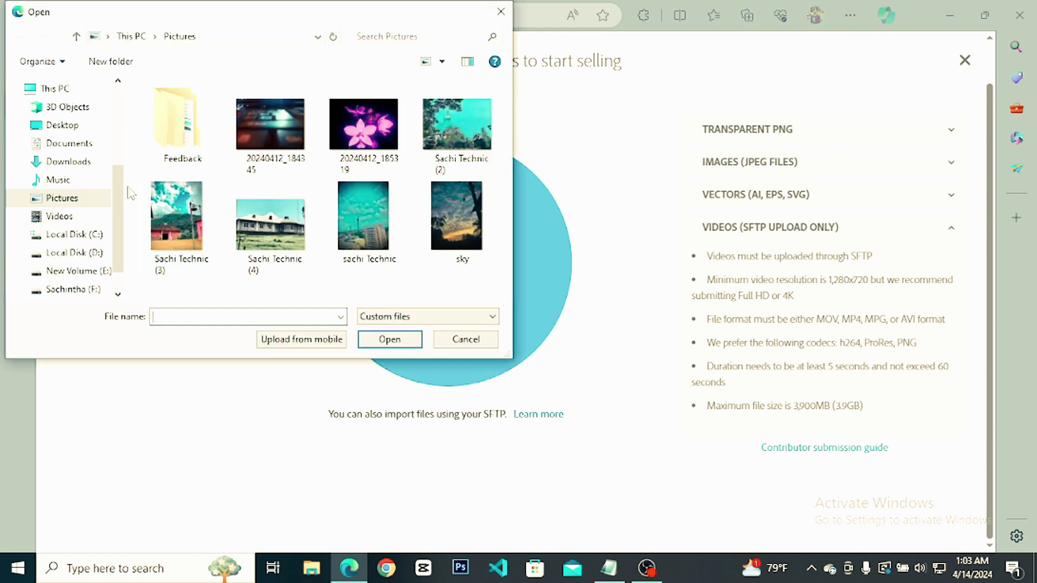
{"action": "double_click", "coordinate": [378, 143]}
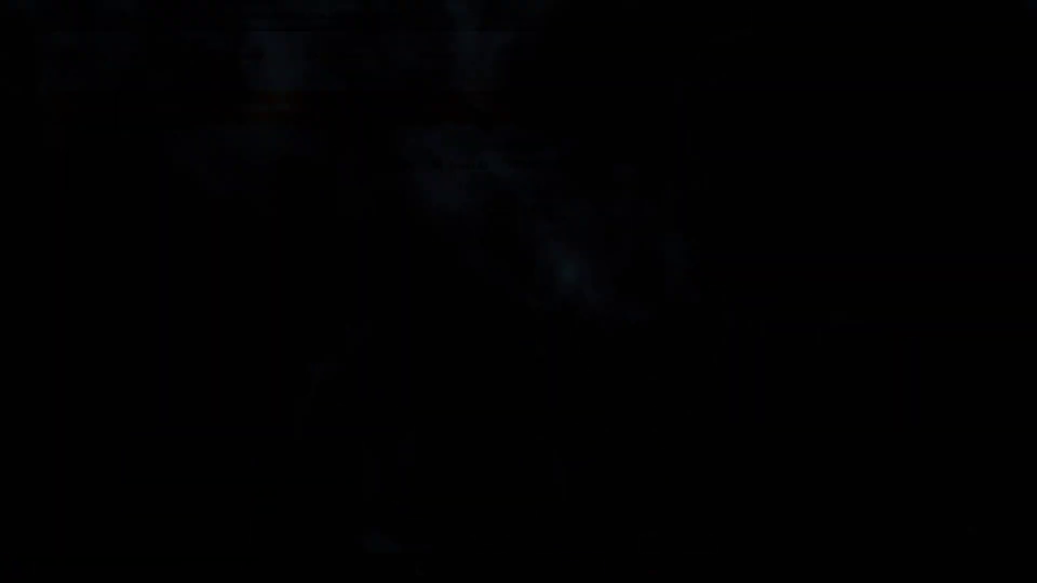
{"action": "mouse_move", "coordinate": [178, 300]}
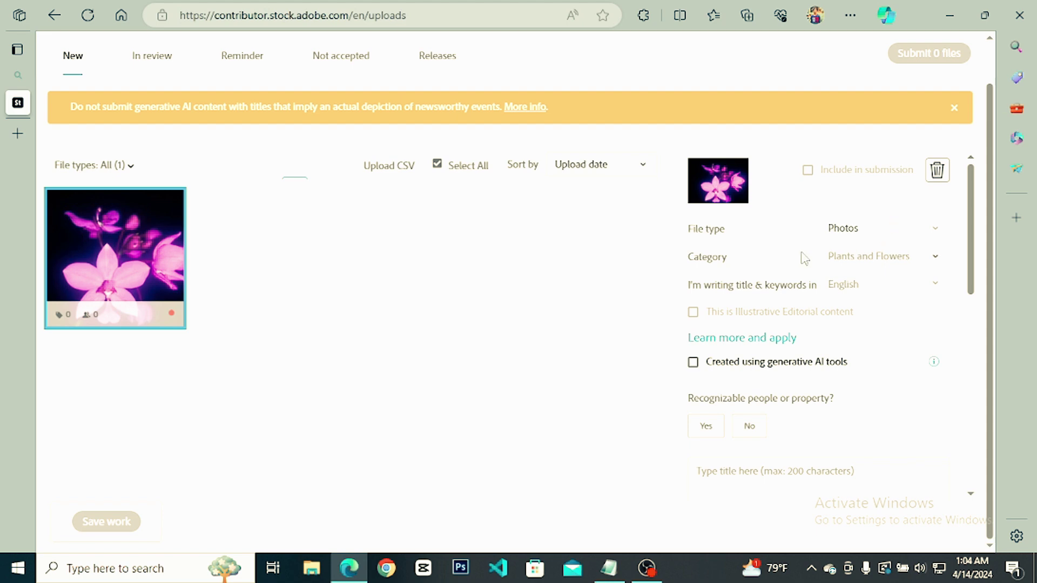
Keep category Plants and Flowers and answer No to recognizable people or property.
{"action": "left_click", "coordinate": [891, 264]}
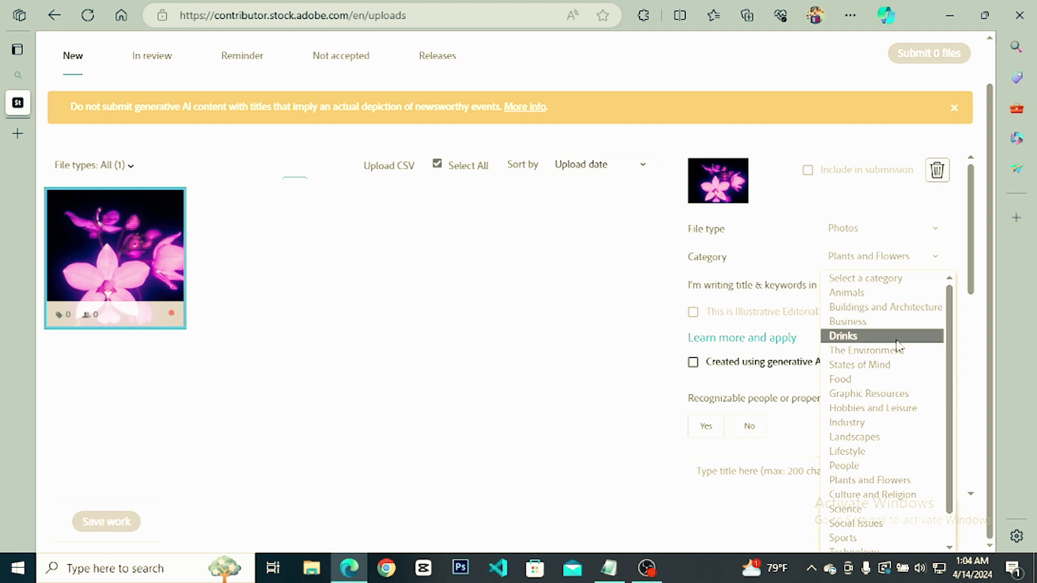
{"action": "scroll", "coordinate": [922, 410], "scroll_direction": "down", "scroll_amount": 1}
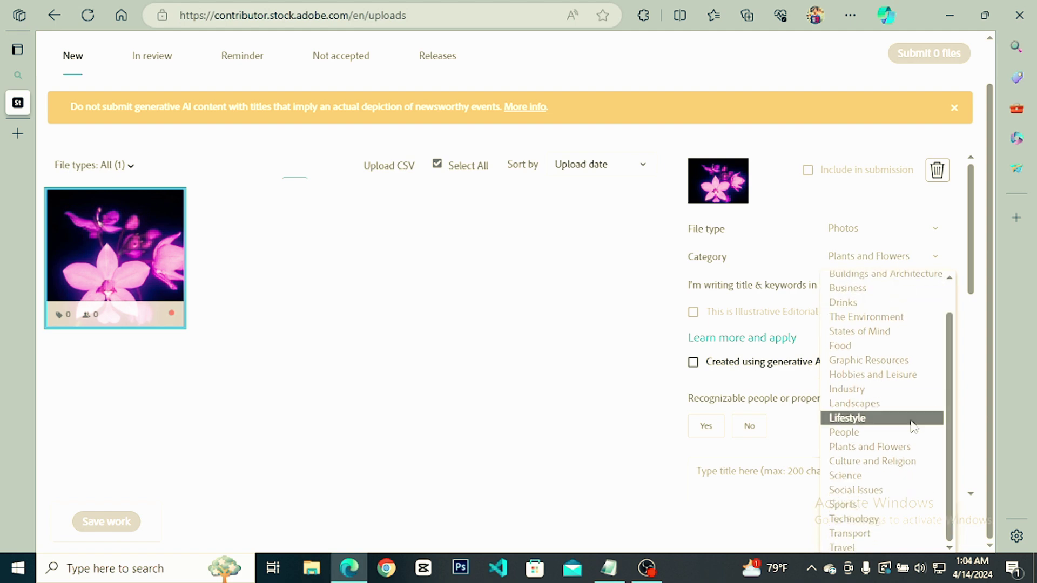
{"action": "left_click", "coordinate": [769, 258]}
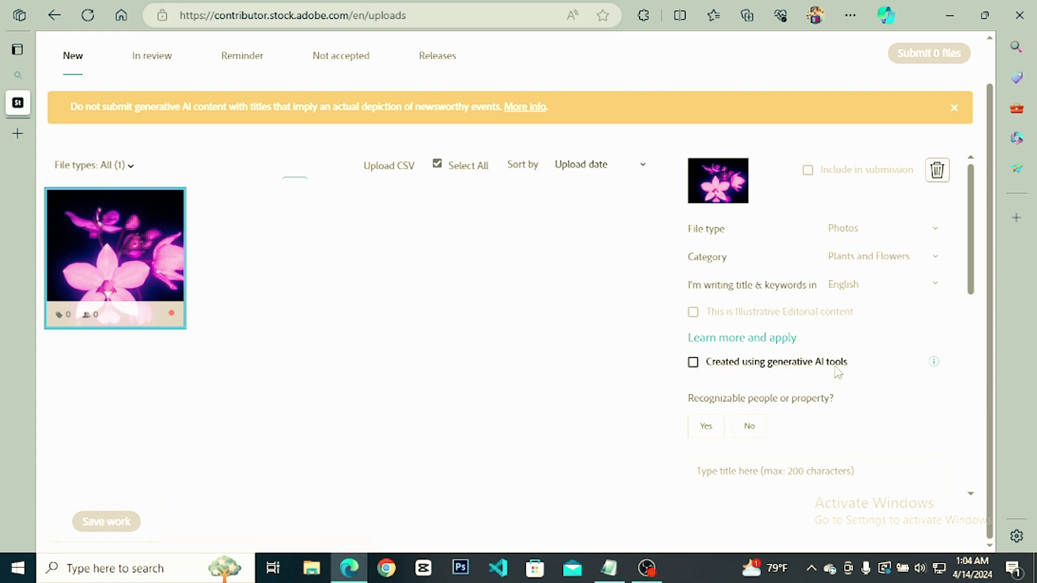
{"action": "scroll", "coordinate": [724, 367], "scroll_direction": "down", "scroll_amount": 2}
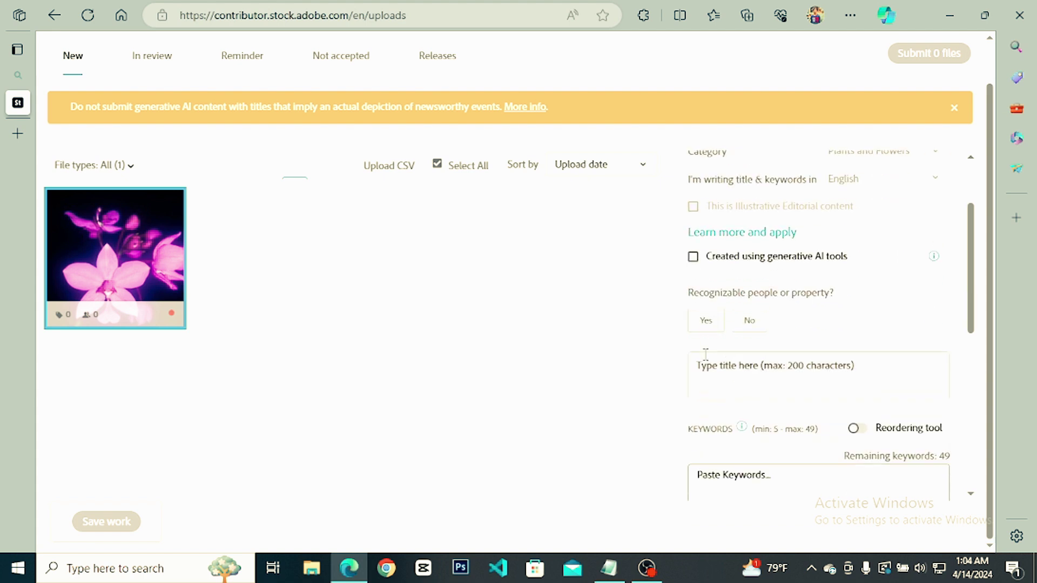
{"action": "left_click", "coordinate": [749, 324]}
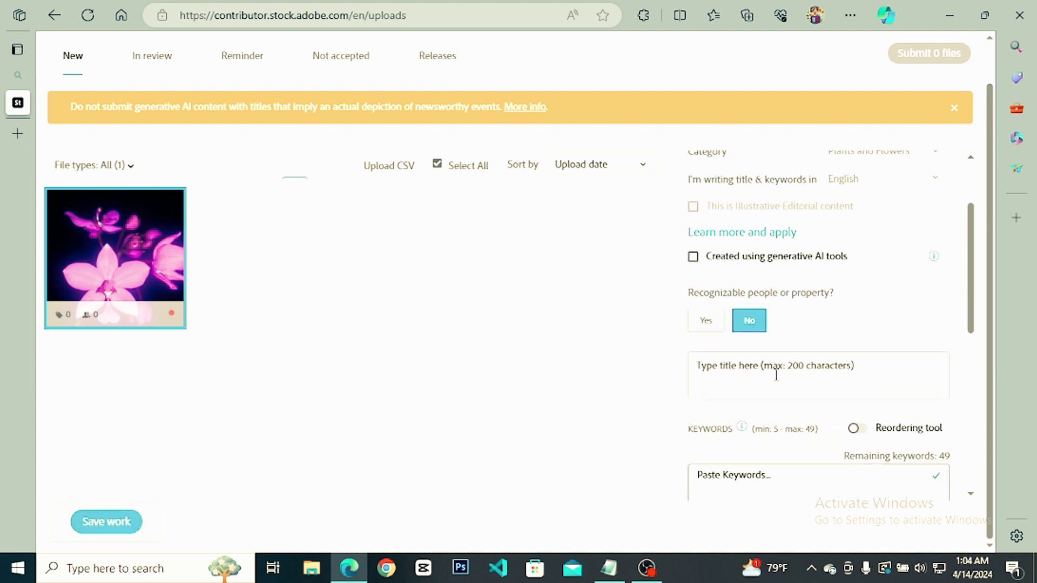
Title the orchid photo 'orchid flower on black' using the suggested title.
{"action": "left_click", "coordinate": [743, 368]}
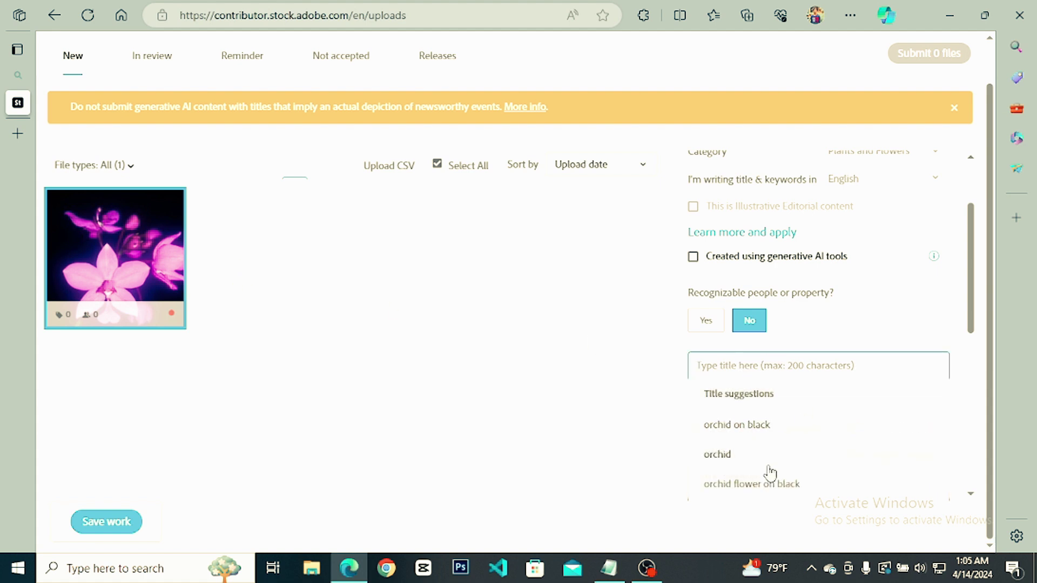
{"action": "left_click", "coordinate": [783, 484]}
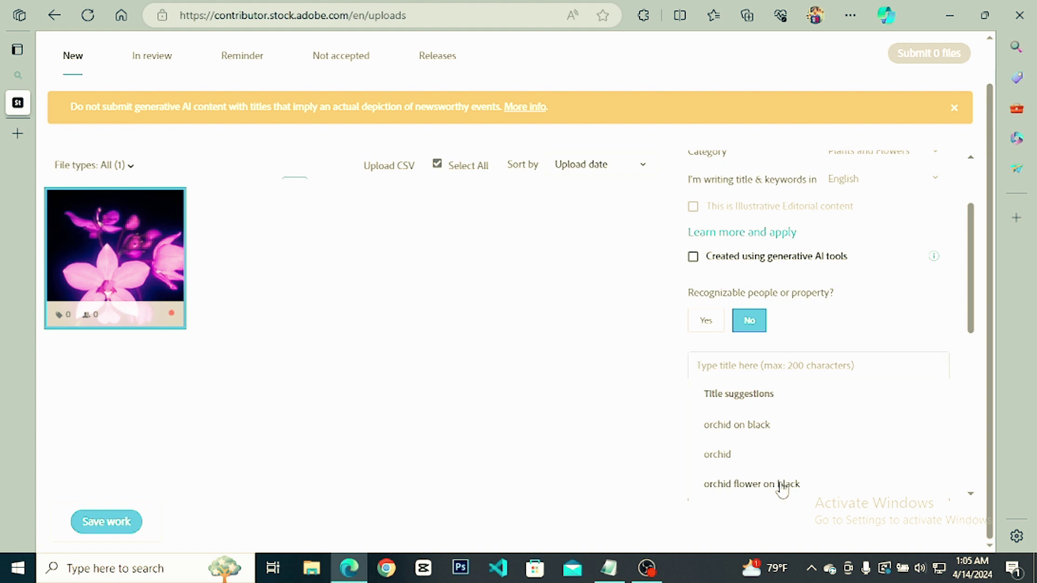
{"action": "scroll", "coordinate": [784, 436], "scroll_direction": "down", "scroll_amount": 3}
Add all 25 suggested keywords to the orchid photo.
{"action": "left_click", "coordinate": [781, 318]}
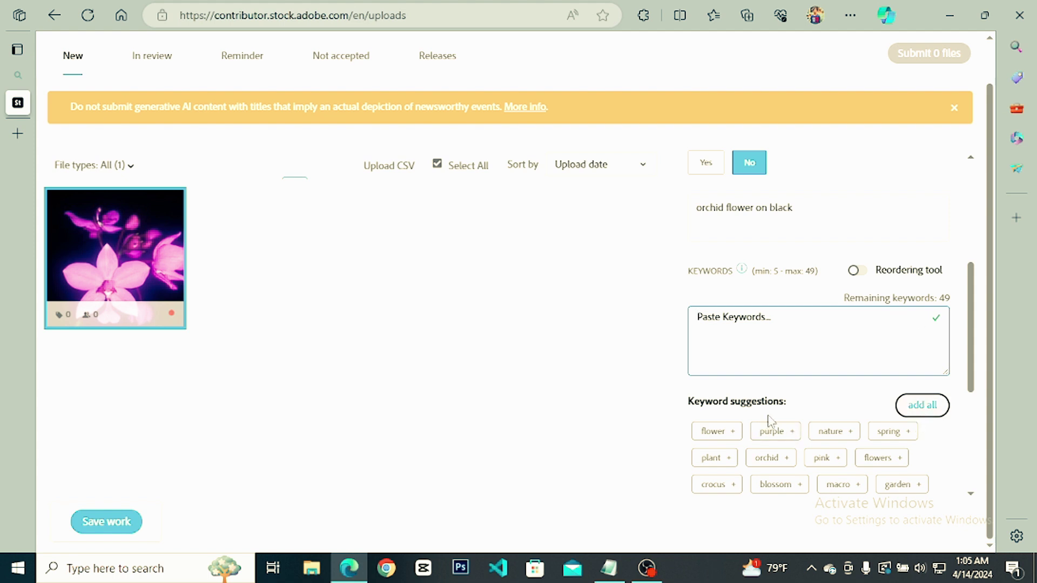
{"action": "scroll", "coordinate": [810, 419], "scroll_direction": "down", "scroll_amount": 2}
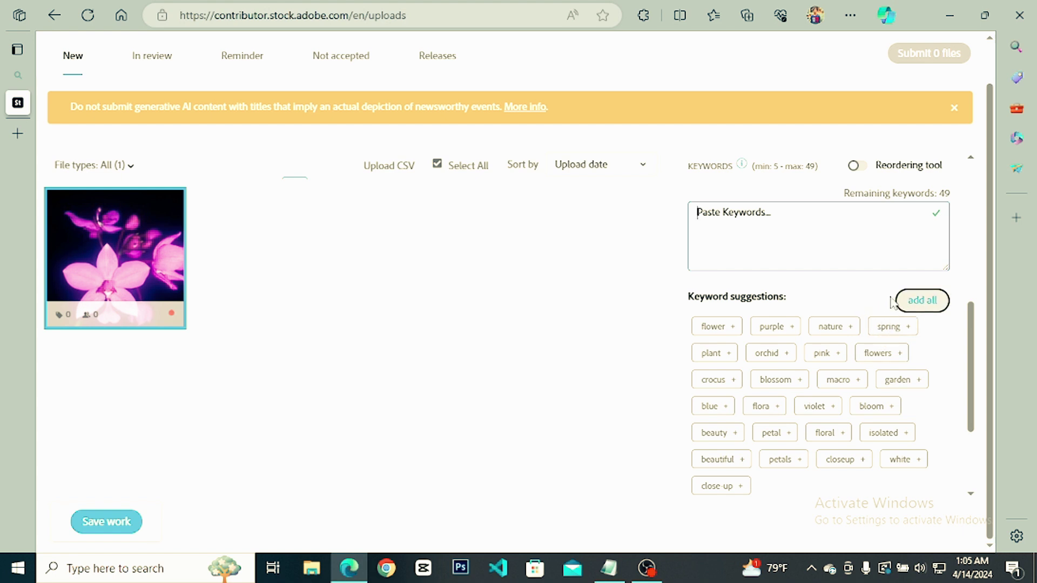
{"action": "left_click", "coordinate": [921, 301]}
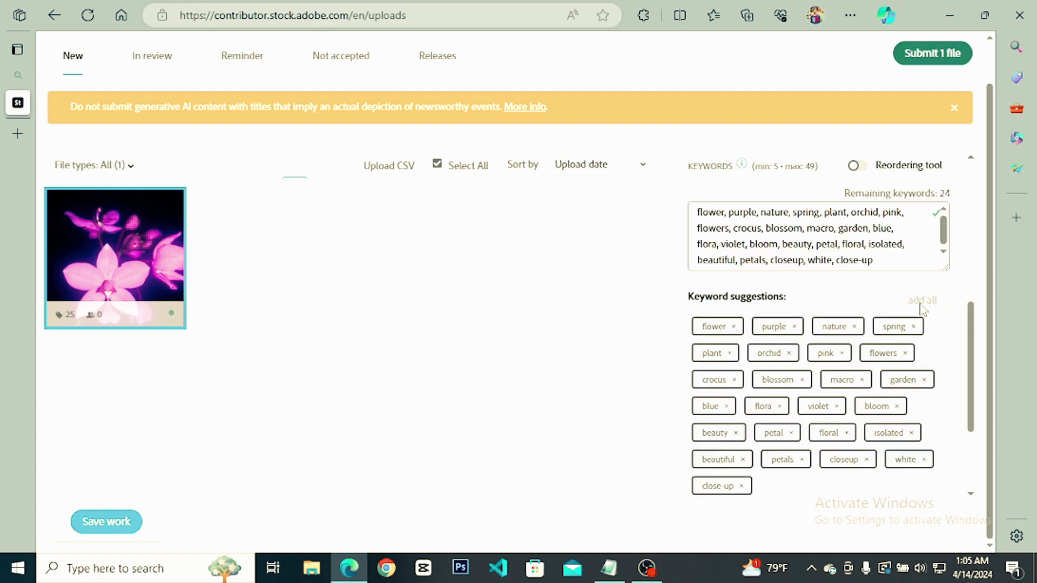
{"action": "scroll", "coordinate": [891, 302], "scroll_direction": "down", "scroll_amount": 3}
{"action": "scroll", "coordinate": [856, 299], "scroll_direction": "up", "scroll_amount": 6}
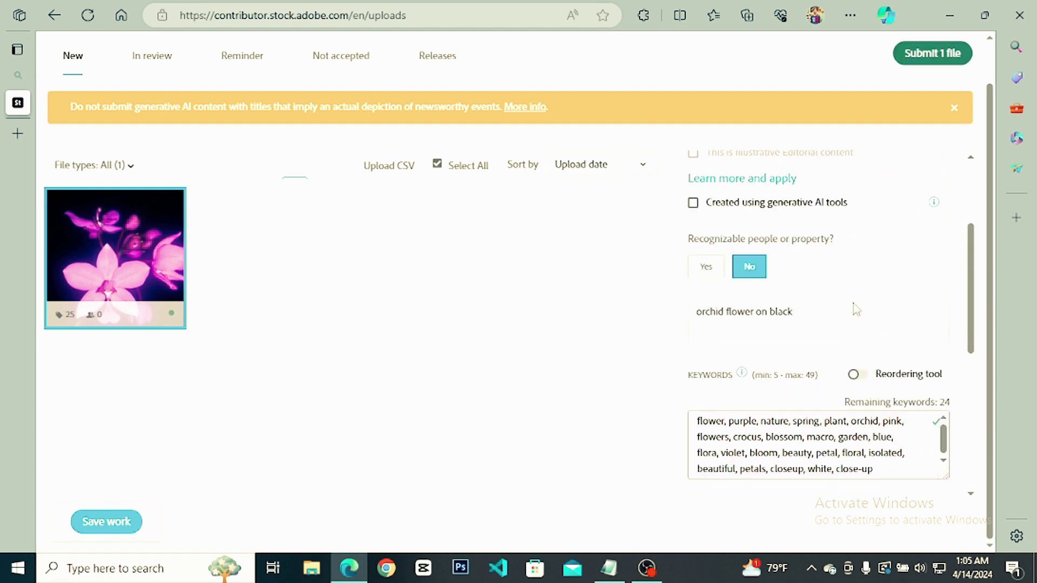
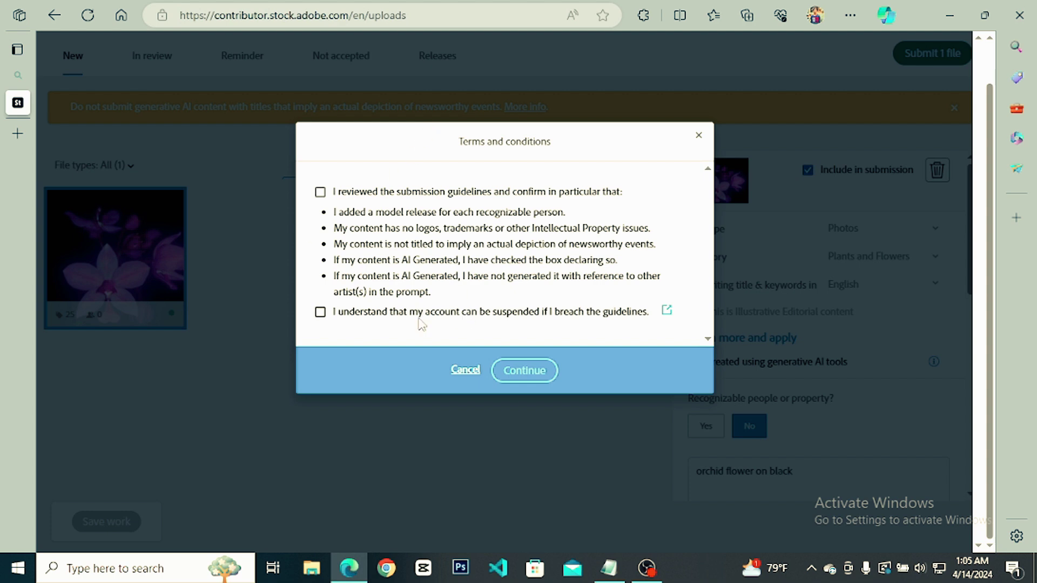
Confirm the submission-guidelines and account-suspension checkboxes, then accept the terms.
{"action": "left_click", "coordinate": [320, 193]}
{"action": "left_click", "coordinate": [320, 313]}
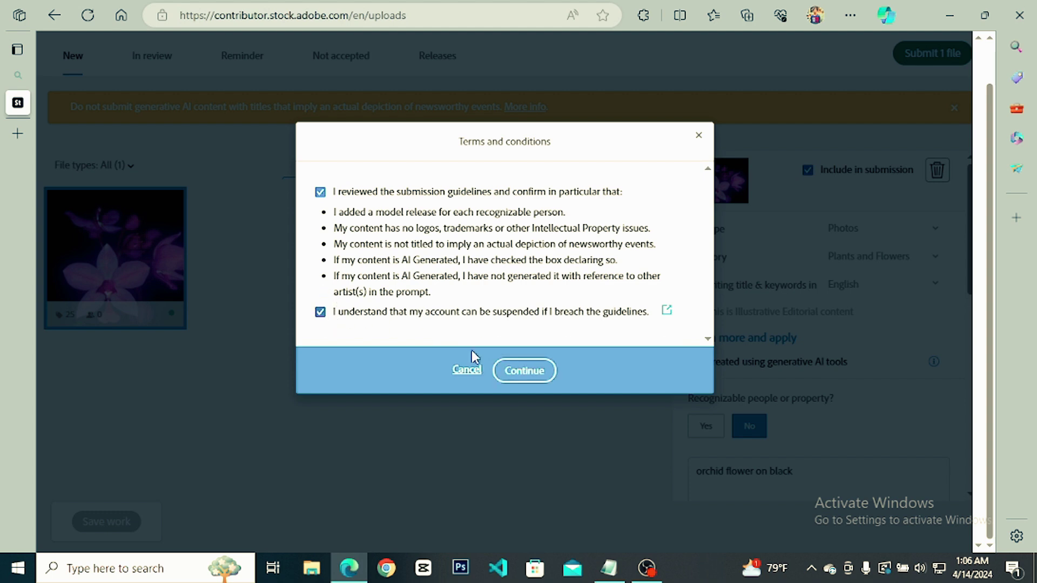
{"action": "left_click", "coordinate": [517, 371]}
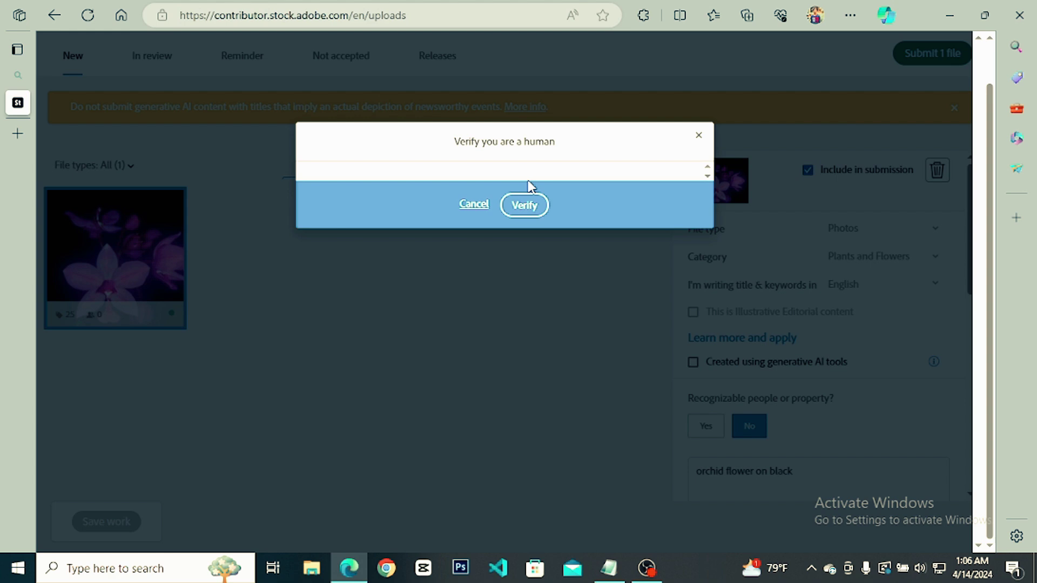
Pass the cat-image human verification and submit the orchid photo for review.
{"action": "left_click", "coordinate": [530, 209]}
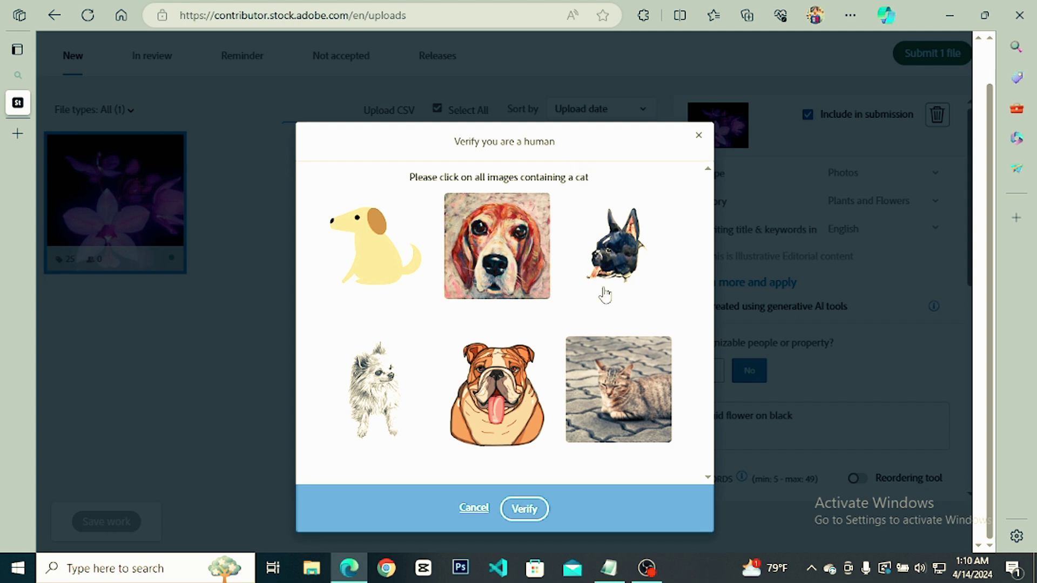
{"action": "left_click", "coordinate": [654, 383]}
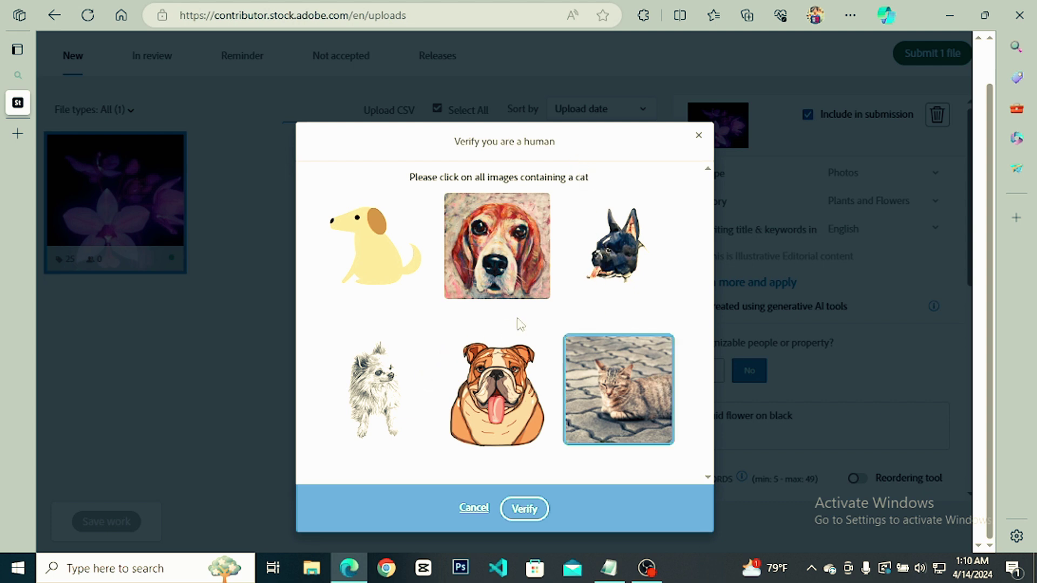
{"action": "left_click", "coordinate": [532, 508]}
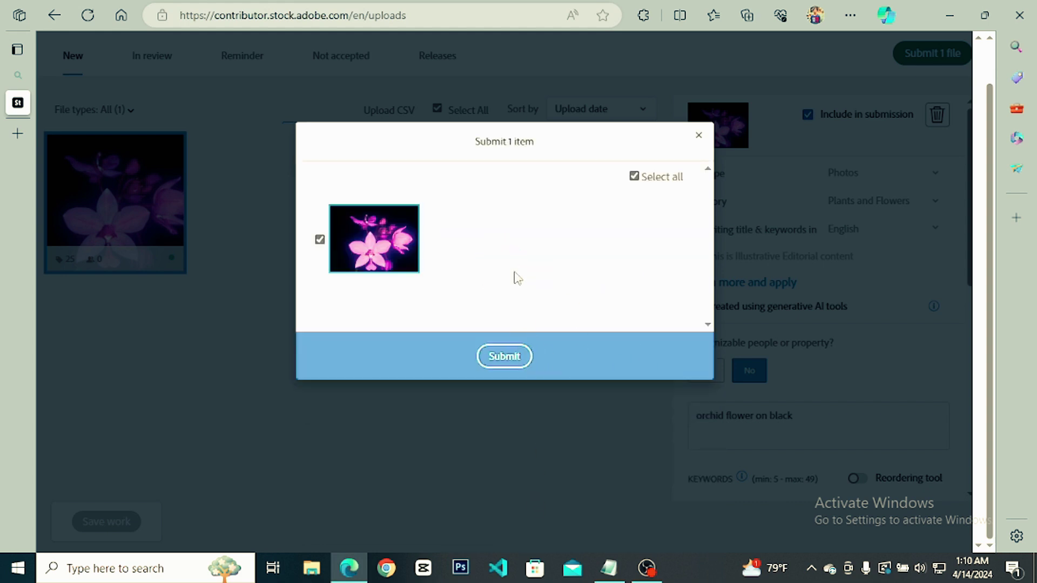
{"action": "left_click", "coordinate": [518, 363]}
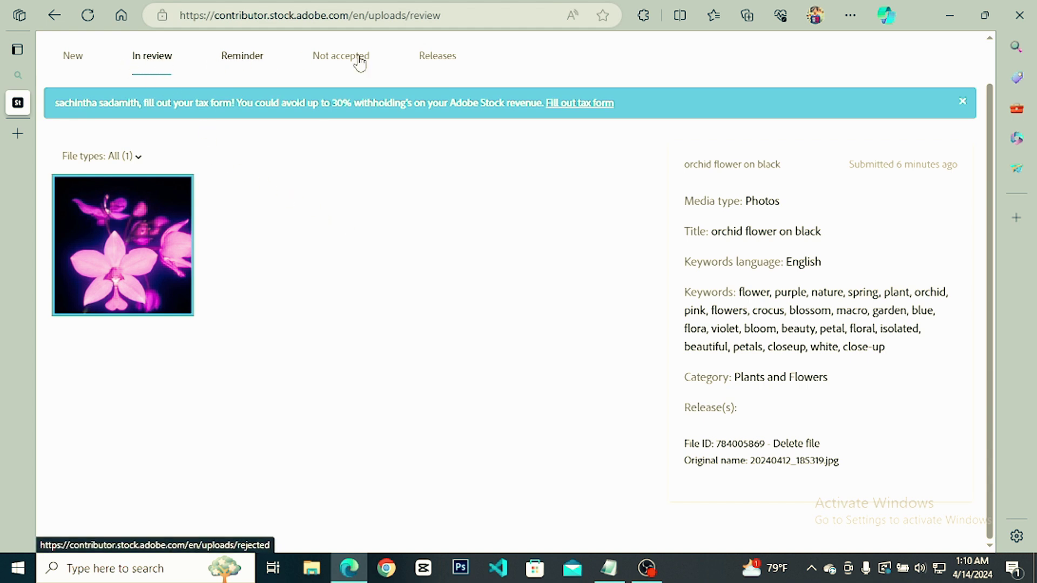
{"action": "left_click", "coordinate": [427, 69]}
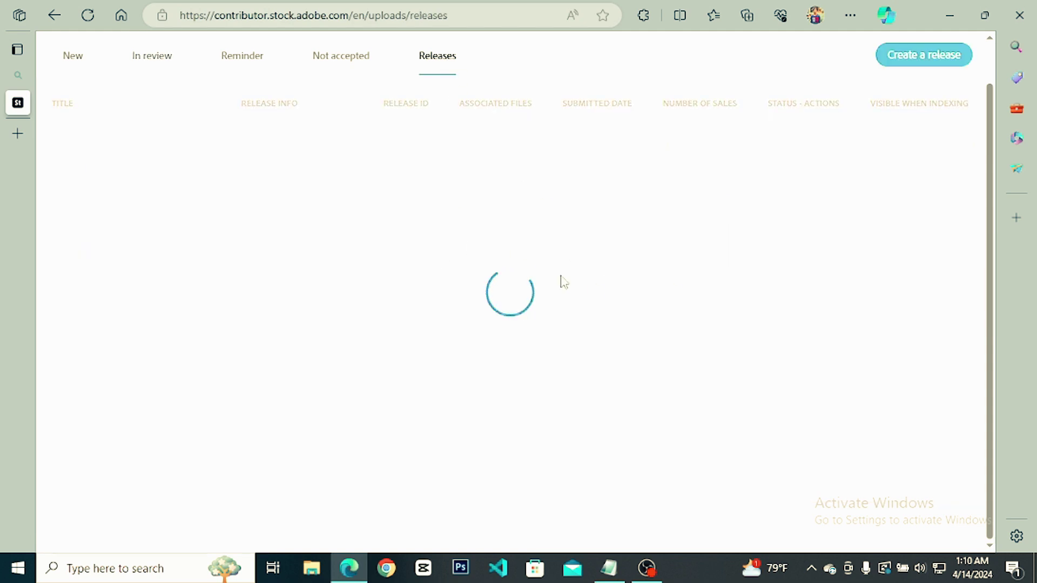
{"action": "left_click", "coordinate": [364, 63]}
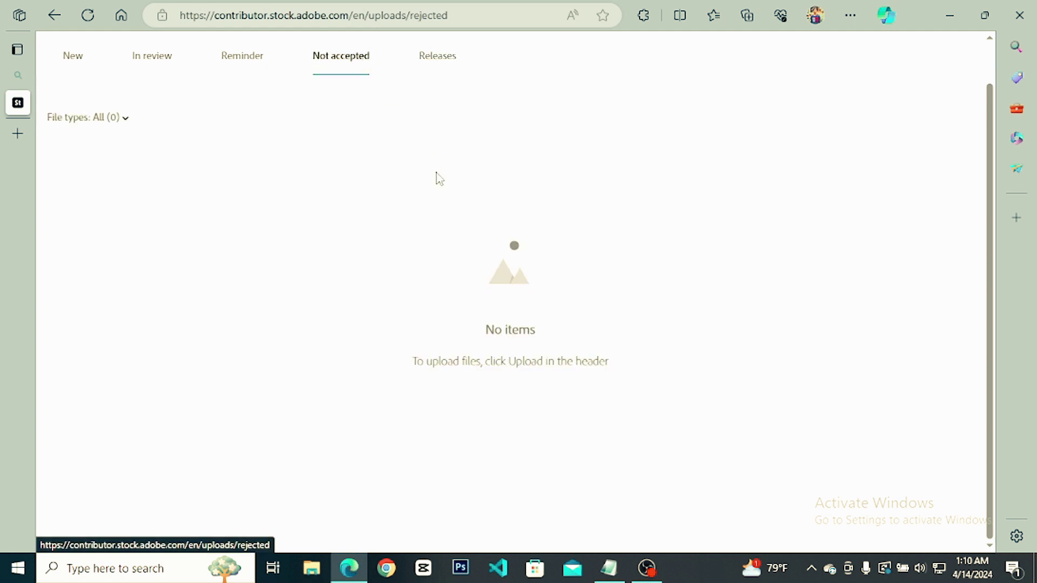
{"action": "left_click", "coordinate": [161, 60]}
{"action": "left_click", "coordinate": [66, 70]}
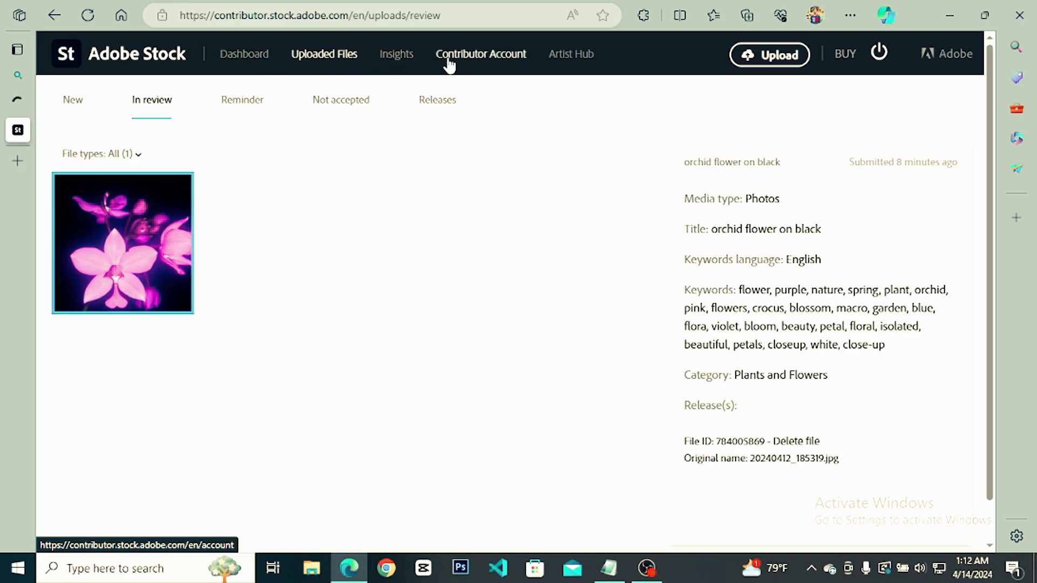
Go to the Contributor Account settings page and find the ADDRESS section.
{"action": "left_click", "coordinate": [485, 59]}
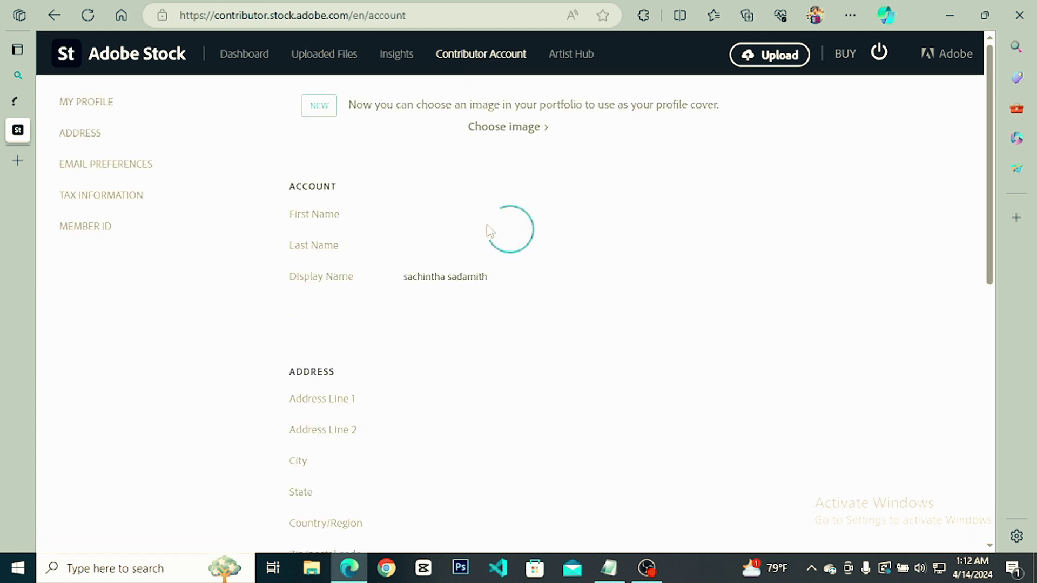
{"action": "scroll", "coordinate": [497, 236], "scroll_direction": "down", "scroll_amount": 10}
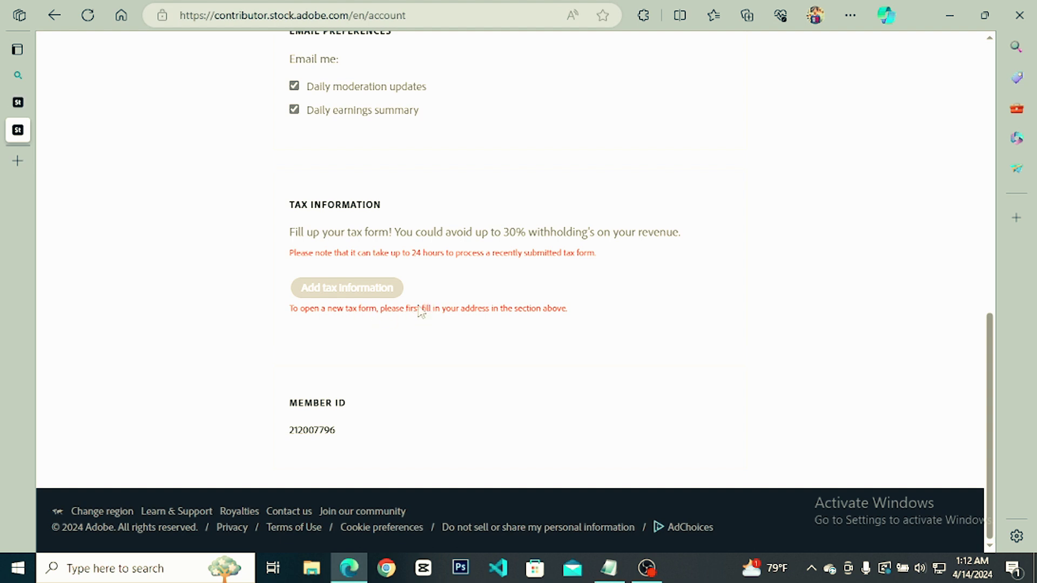
{"action": "scroll", "coordinate": [415, 305], "scroll_direction": "up", "scroll_amount": 10}
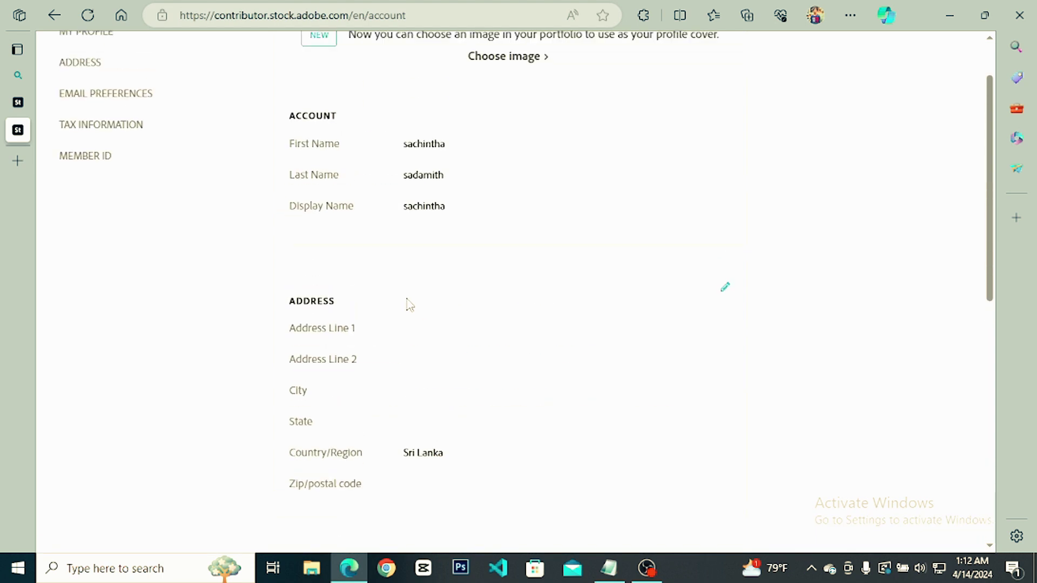
{"action": "scroll", "coordinate": [326, 322], "scroll_direction": "down", "scroll_amount": 2}
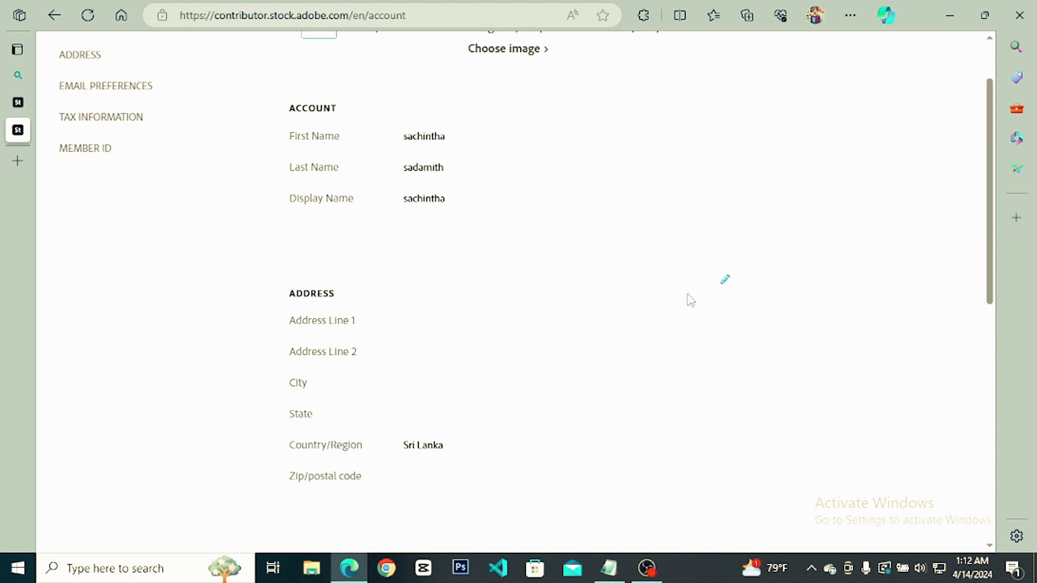
Edit the account's postal address fields and save the changes.
{"action": "left_click", "coordinate": [724, 280]}
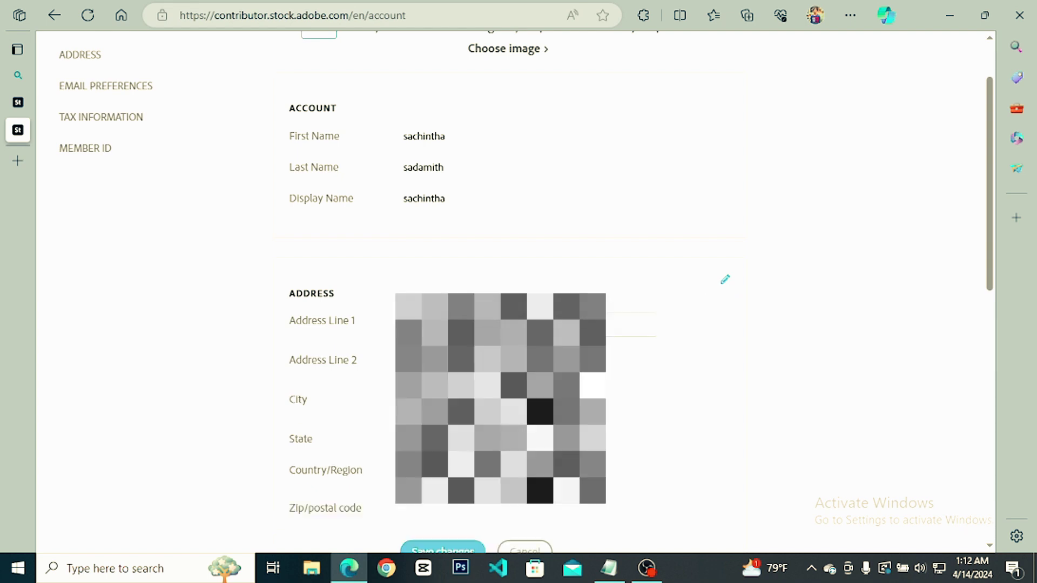
{"action": "left_click", "coordinate": [365, 328]}
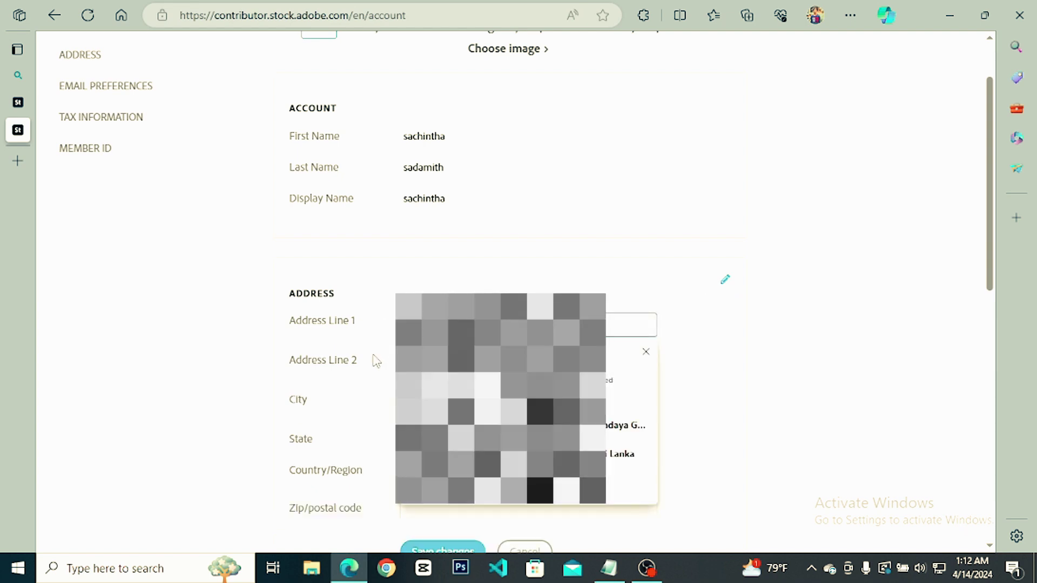
{"action": "left_click", "coordinate": [342, 404]}
{"action": "scroll", "coordinate": [424, 414], "scroll_direction": "down", "scroll_amount": 1}
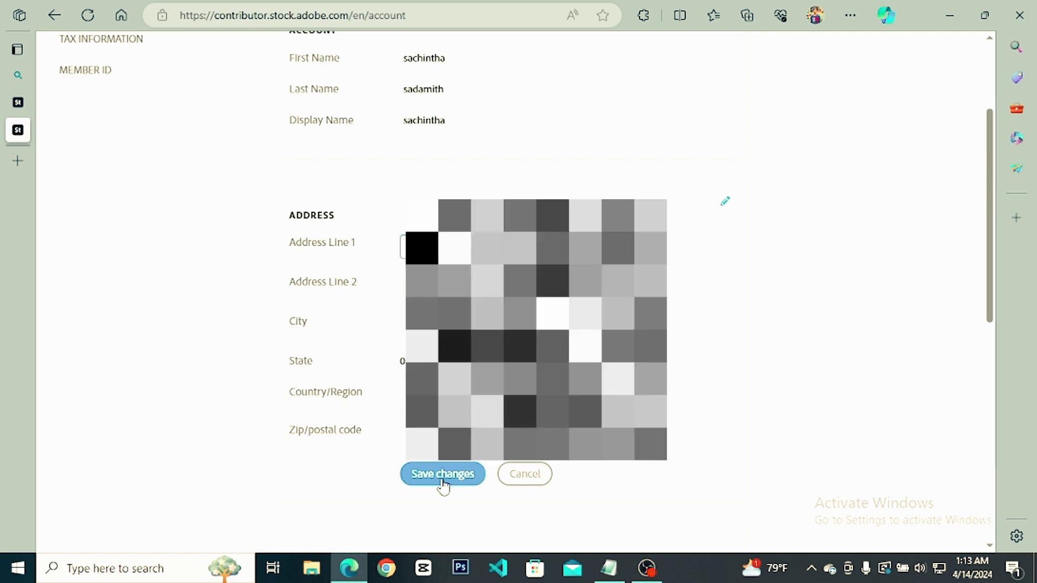
{"action": "left_click", "coordinate": [451, 480]}
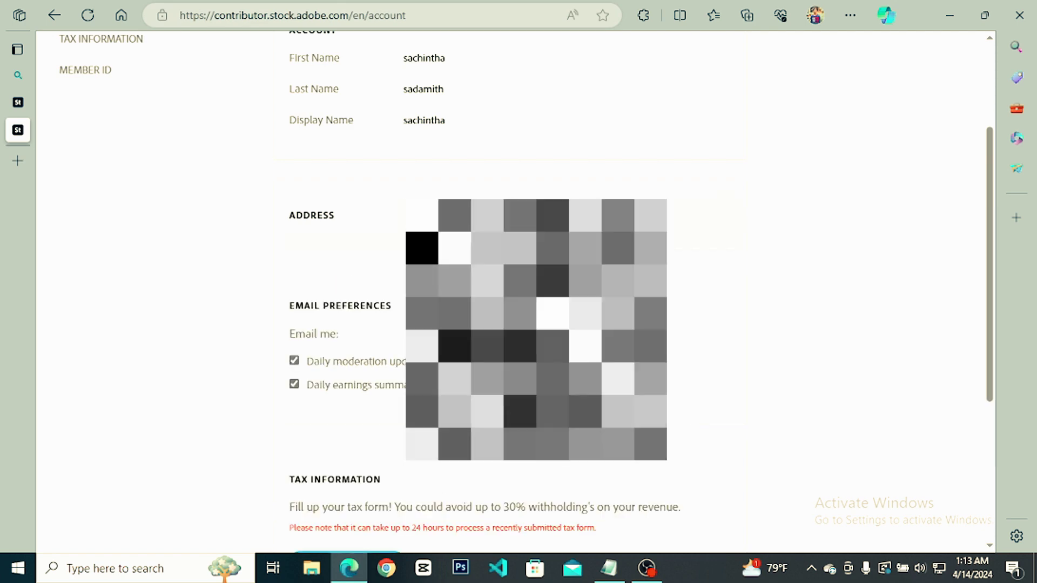
{"action": "scroll", "coordinate": [452, 398], "scroll_direction": "down", "scroll_amount": 2}
{"action": "scroll", "coordinate": [452, 397], "scroll_direction": "down", "scroll_amount": 5}
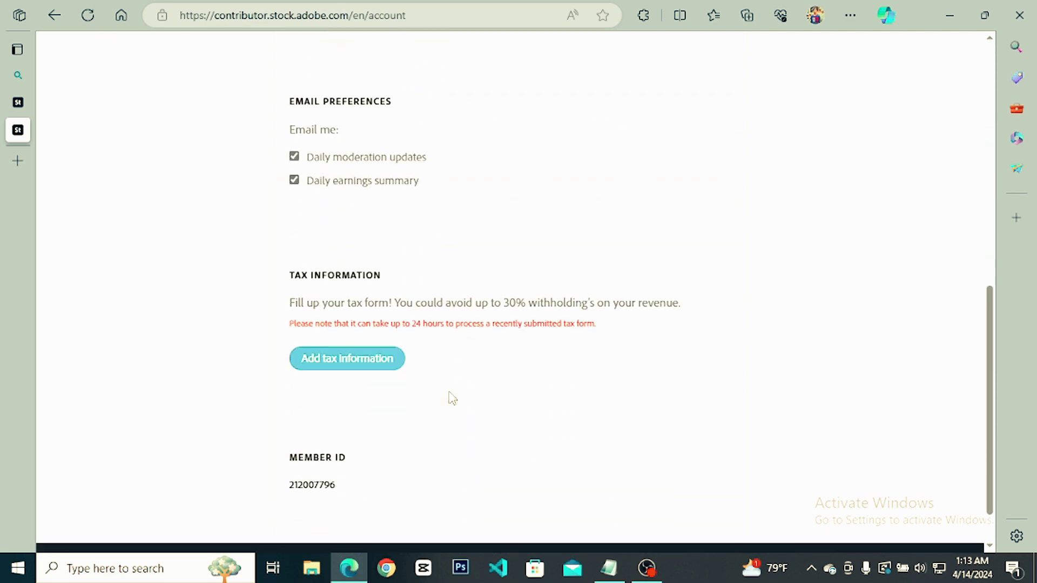
Start adding tax information and continue to the contributor-type choice.
{"action": "left_click", "coordinate": [347, 360]}
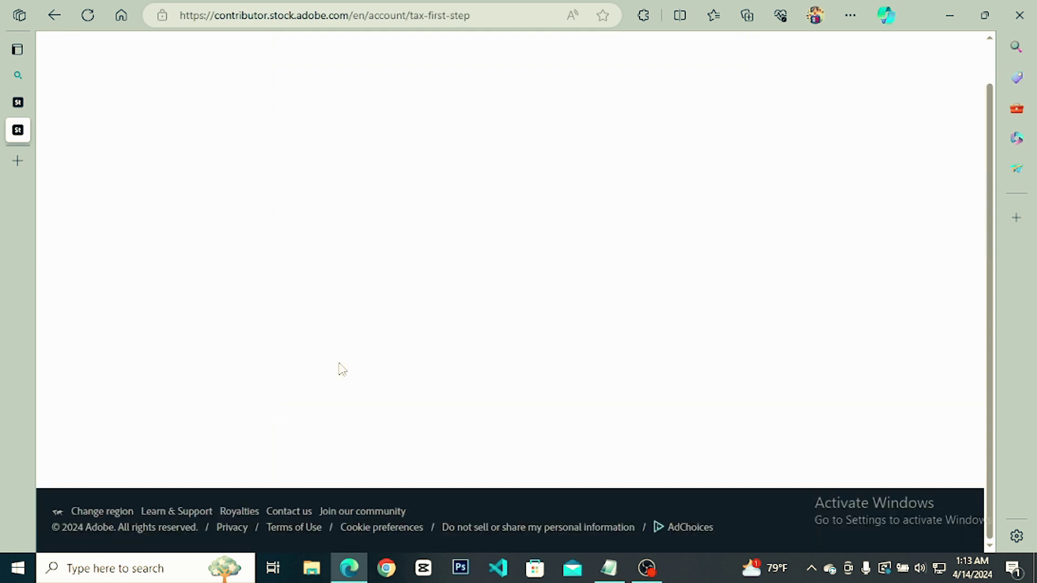
{"action": "scroll", "coordinate": [350, 299], "scroll_direction": "down", "scroll_amount": 4}
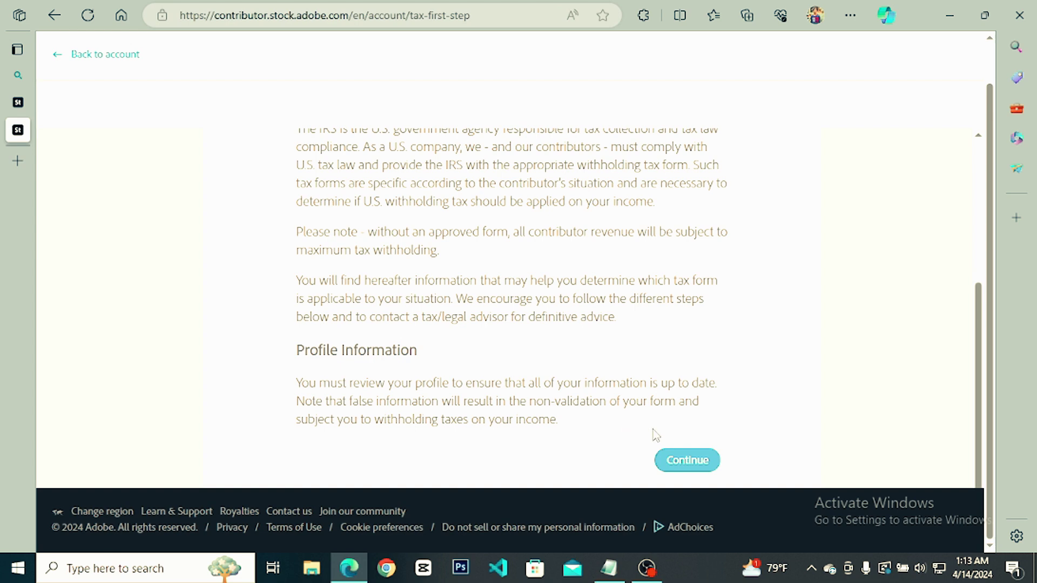
{"action": "scroll", "coordinate": [638, 415], "scroll_direction": "up", "scroll_amount": 4}
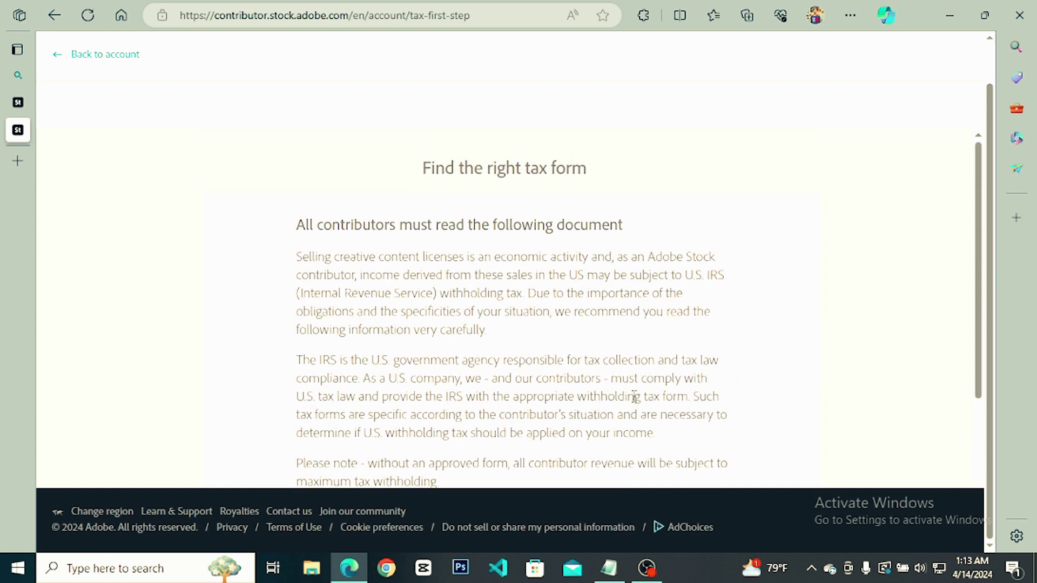
{"action": "scroll", "coordinate": [637, 405], "scroll_direction": "down", "scroll_amount": 4}
{"action": "left_click", "coordinate": [703, 465]}
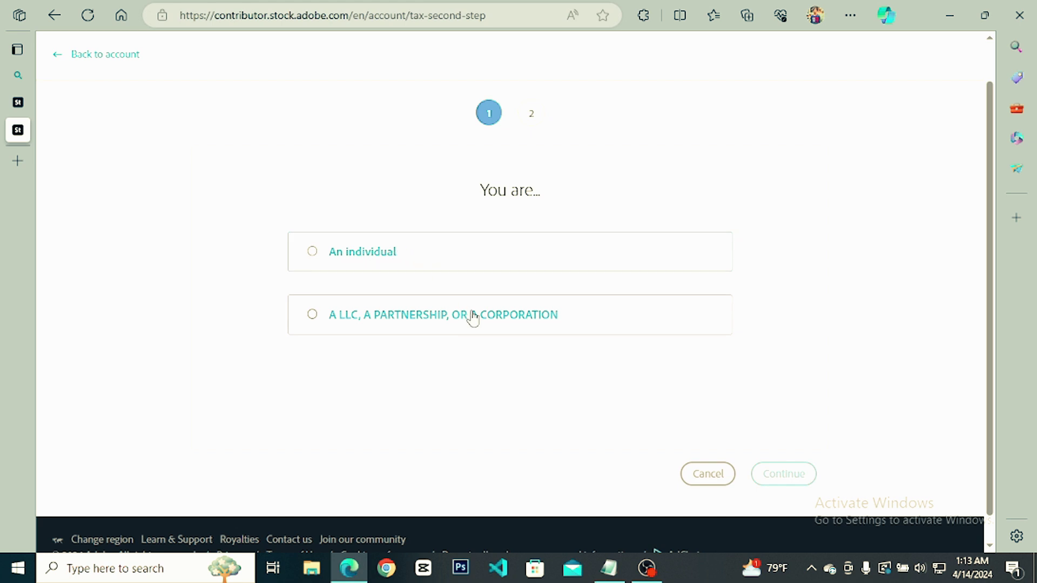
Choose 'An individual' and start the W-8BEN form for tax-treaty residents.
{"action": "left_click", "coordinate": [313, 252]}
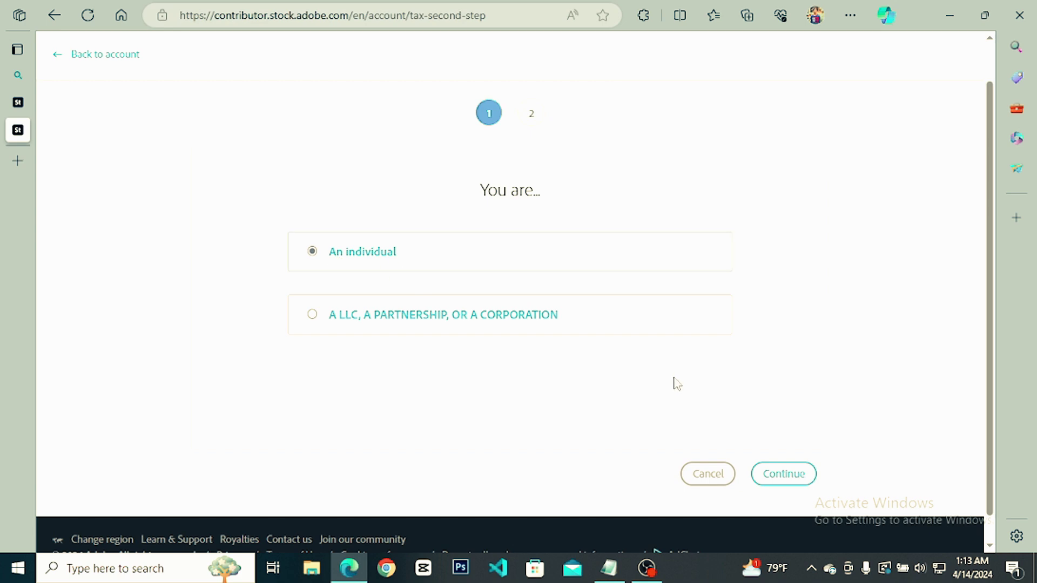
{"action": "left_click", "coordinate": [784, 473]}
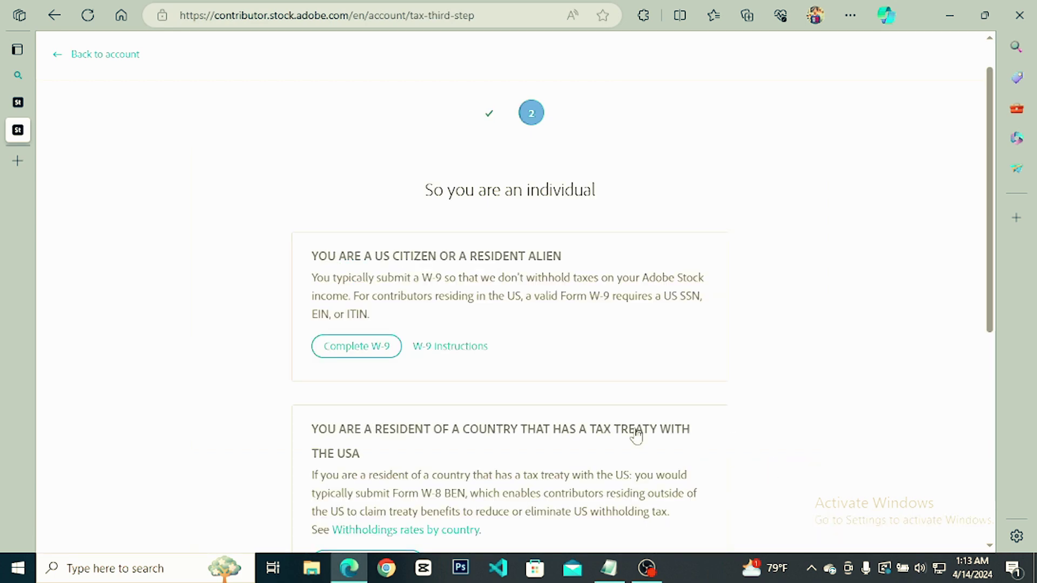
{"action": "scroll", "coordinate": [494, 403], "scroll_direction": "down", "scroll_amount": 2}
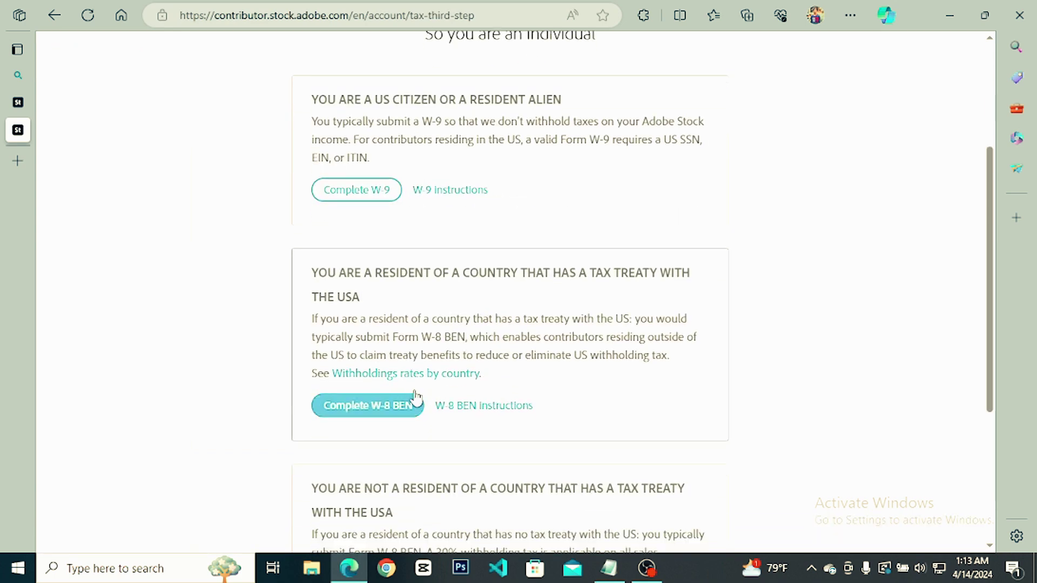
{"action": "scroll", "coordinate": [416, 402], "scroll_direction": "up", "scroll_amount": 2}
{"action": "scroll", "coordinate": [416, 398], "scroll_direction": "down", "scroll_amount": 3}
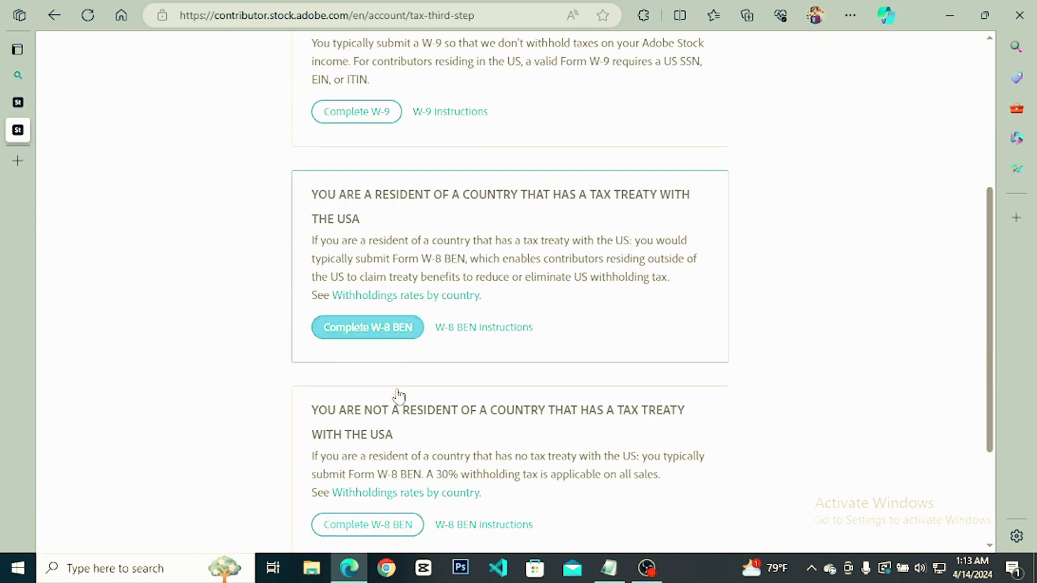
{"action": "left_click", "coordinate": [384, 335]}
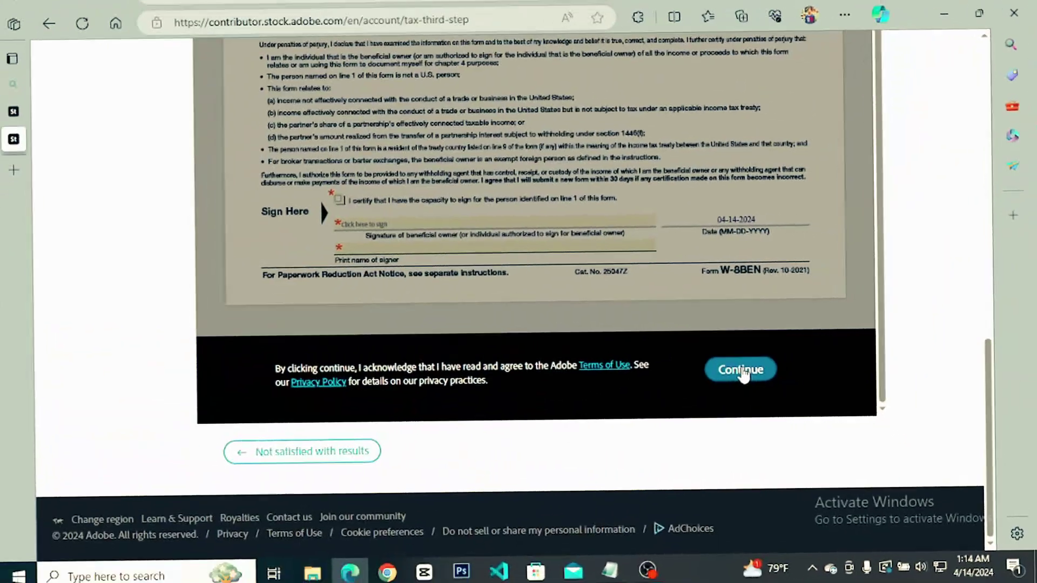
Agree to the terms and autofill the owner's name, citizenship country and permanent address.
{"action": "left_click", "coordinate": [723, 371]}
{"action": "scroll", "coordinate": [486, 251], "scroll_direction": "up", "scroll_amount": 10}
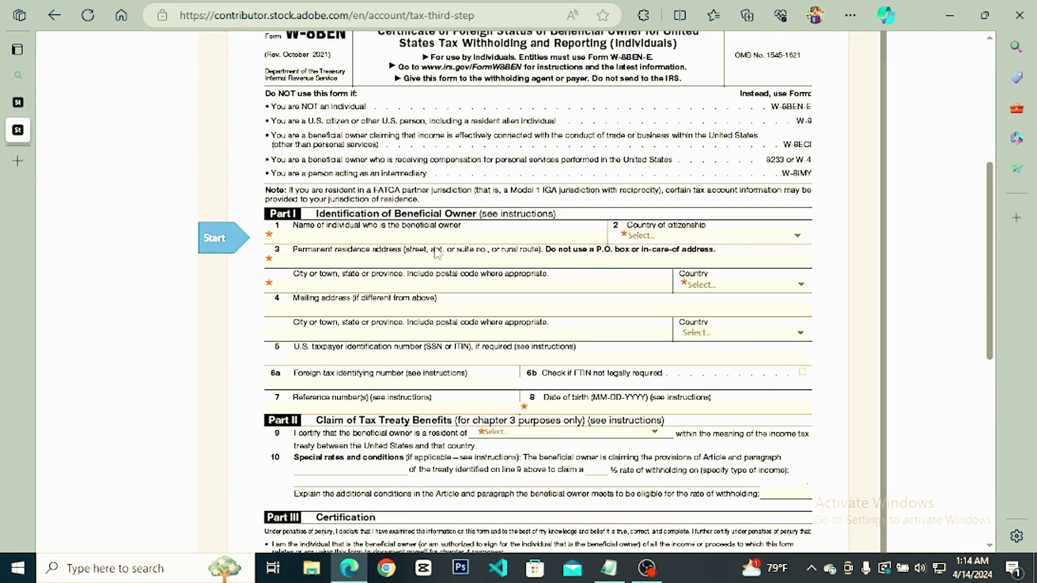
{"action": "left_click", "coordinate": [445, 238]}
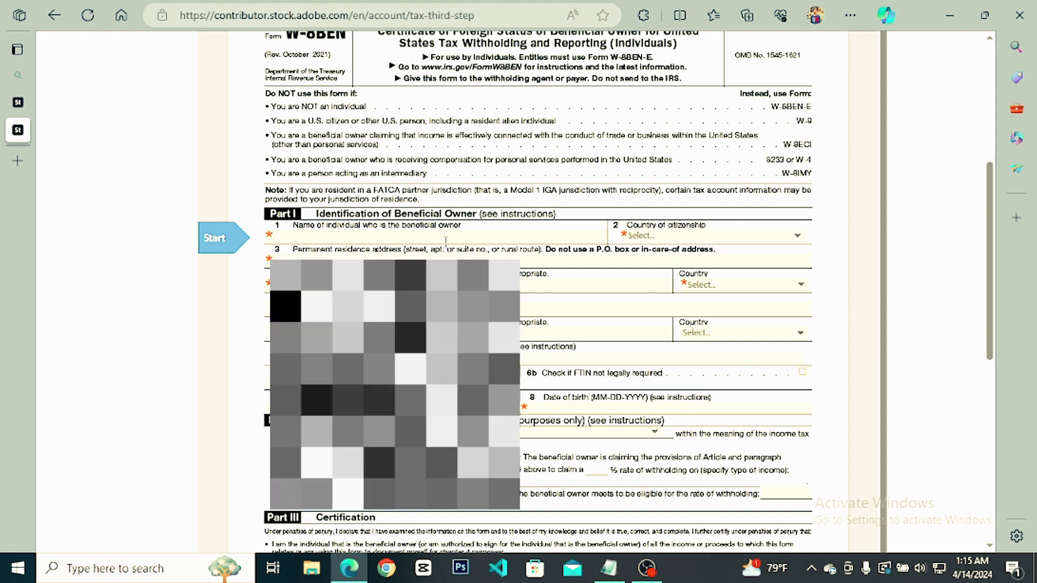
{"action": "left_click", "coordinate": [532, 297]}
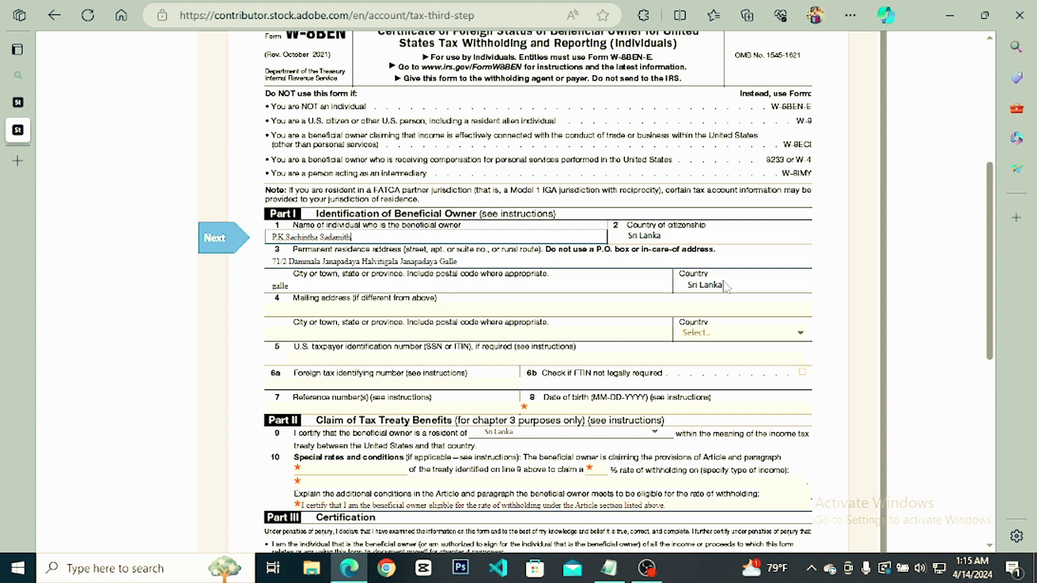
Enter the mailing address with country Sri Lanka and city 'galle'.
{"action": "left_click", "coordinate": [432, 312]}
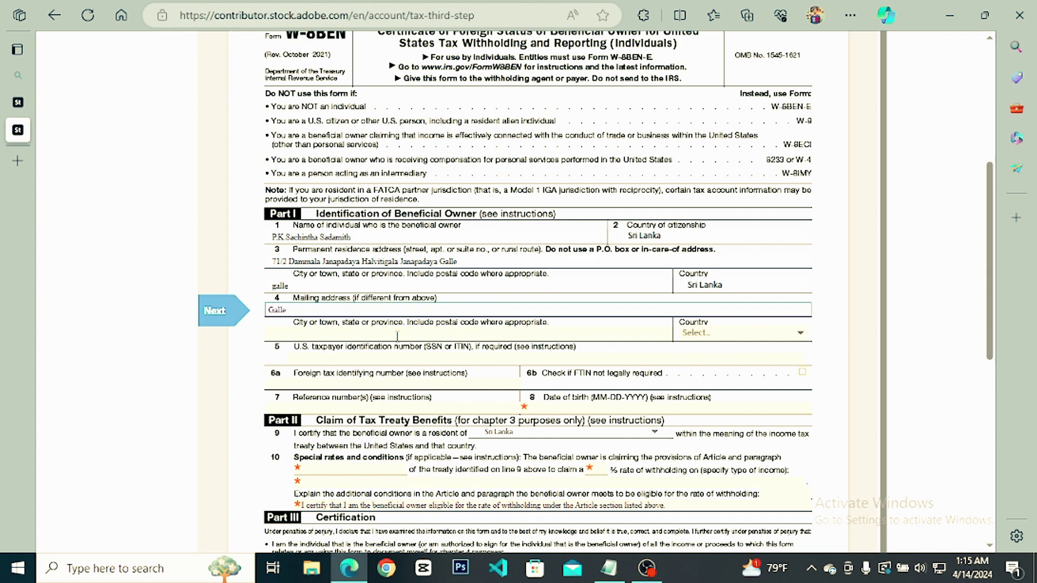
{"action": "scroll", "coordinate": [424, 332], "scroll_direction": "down", "scroll_amount": 1}
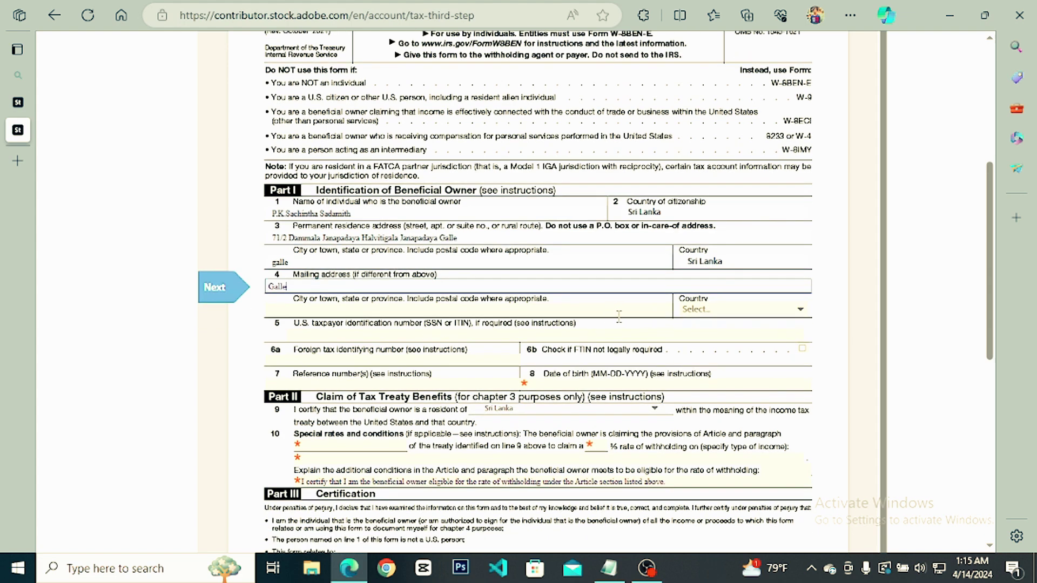
{"action": "left_click", "coordinate": [738, 312]}
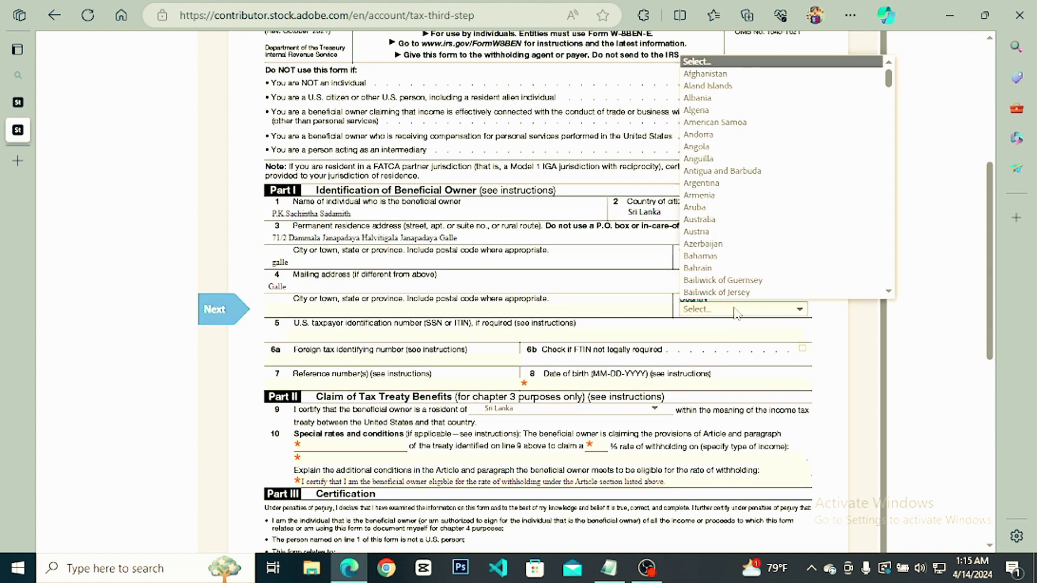
{"action": "scroll", "coordinate": [783, 183], "scroll_direction": "down", "scroll_amount": 10}
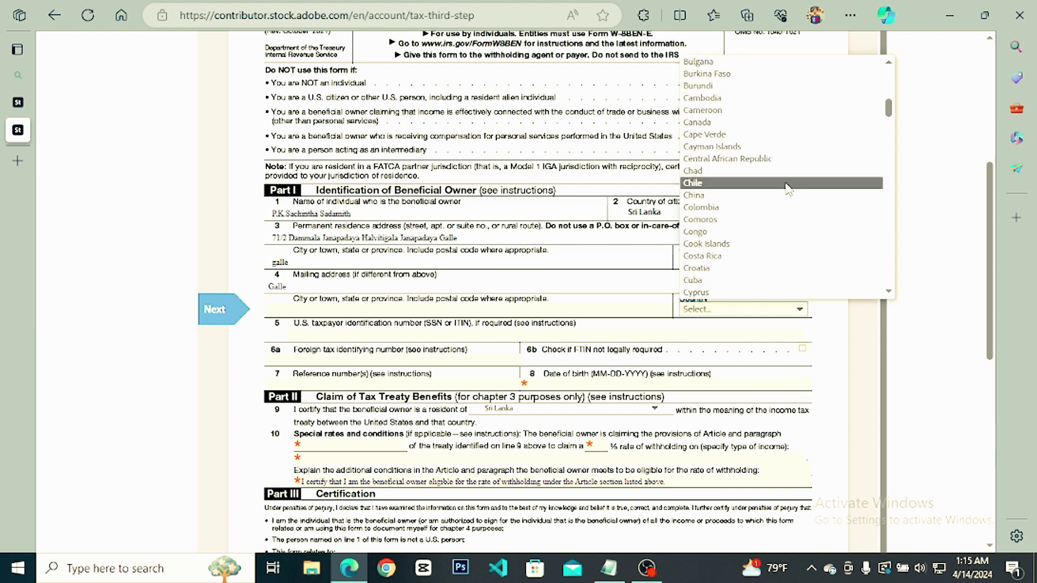
{"action": "scroll", "coordinate": [787, 190], "scroll_direction": "down", "scroll_amount": 13}
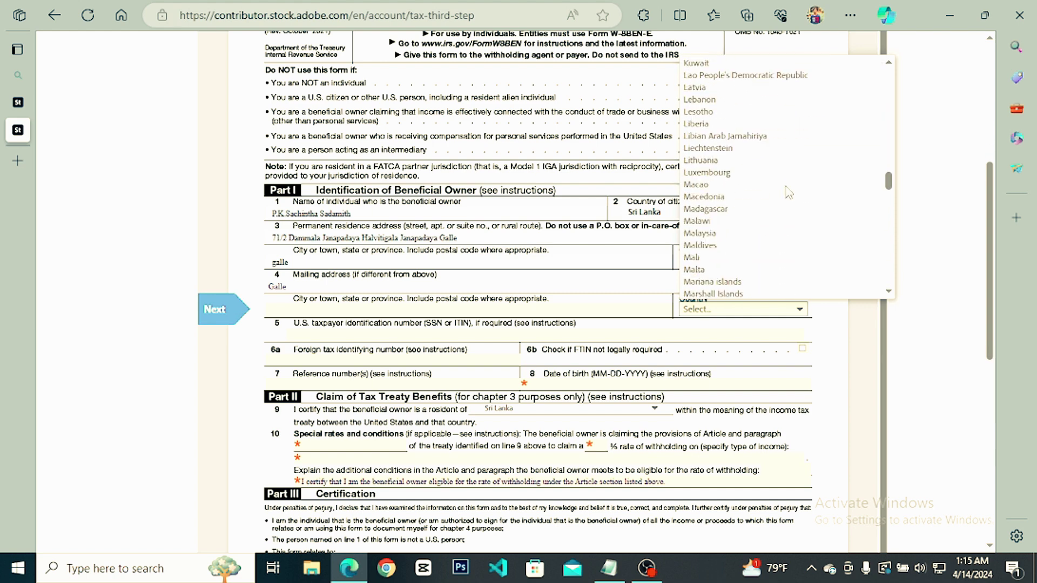
{"action": "scroll", "coordinate": [787, 191], "scroll_direction": "down", "scroll_amount": 15}
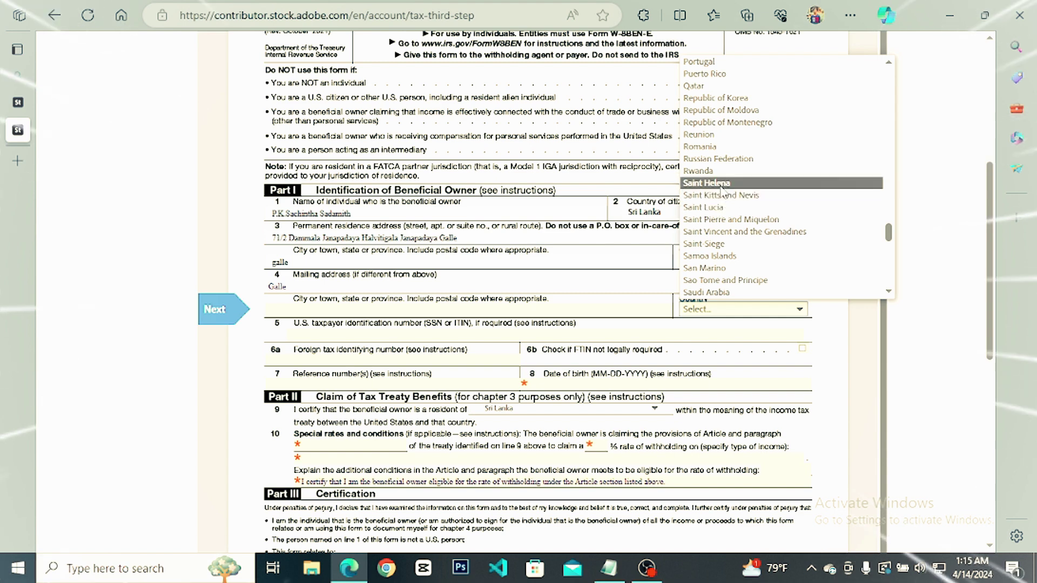
{"action": "scroll", "coordinate": [729, 264], "scroll_direction": "down", "scroll_amount": 5}
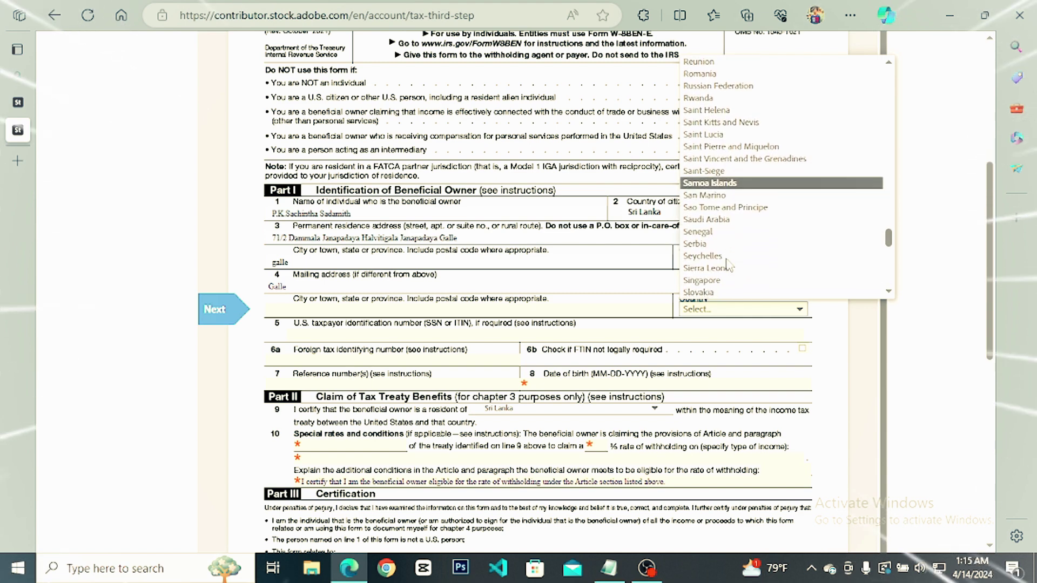
{"action": "scroll", "coordinate": [729, 265], "scroll_direction": "down", "scroll_amount": 4}
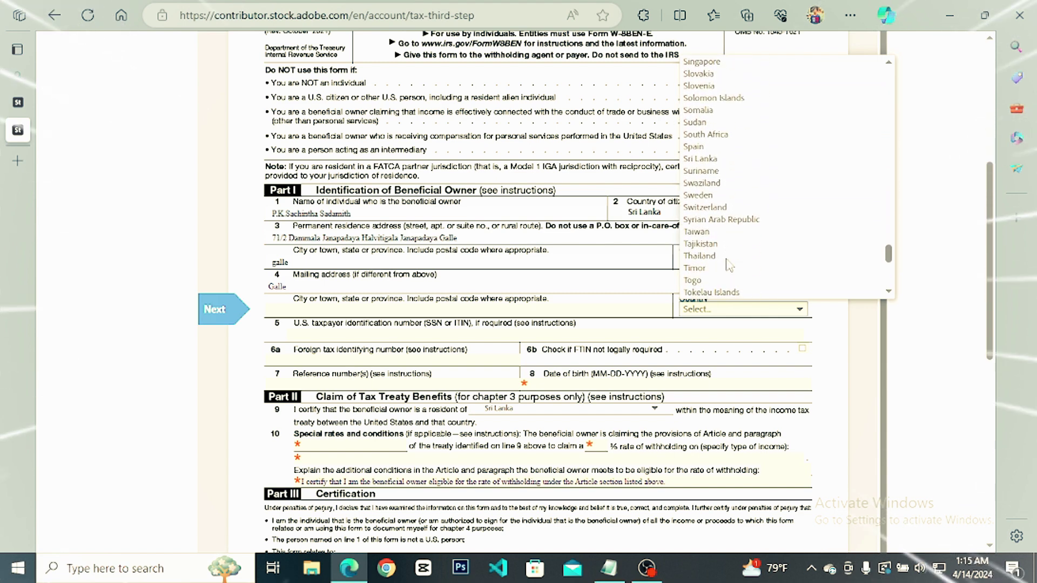
{"action": "left_click", "coordinate": [699, 158]}
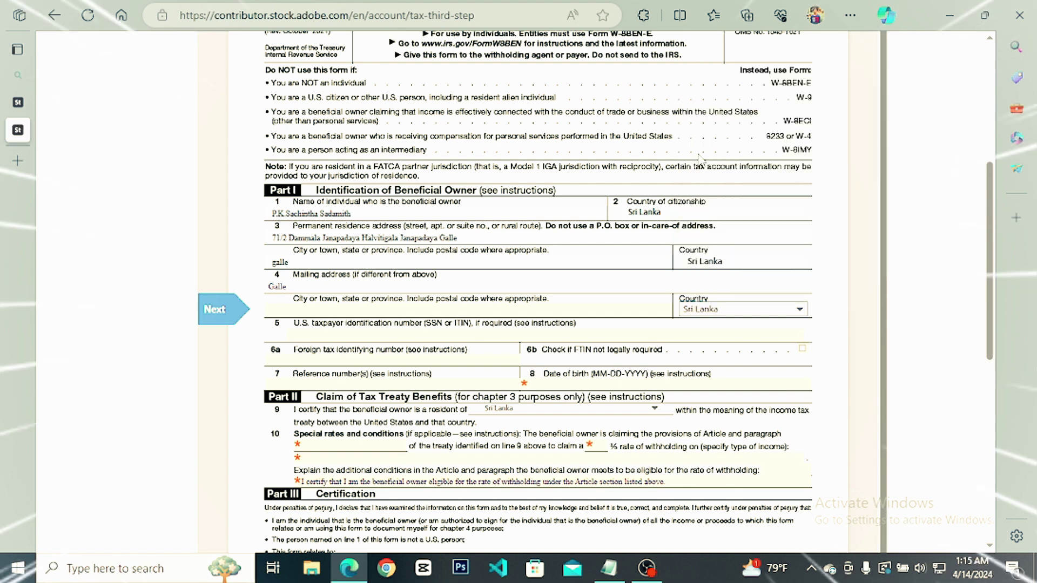
{"action": "left_click", "coordinate": [488, 310]}
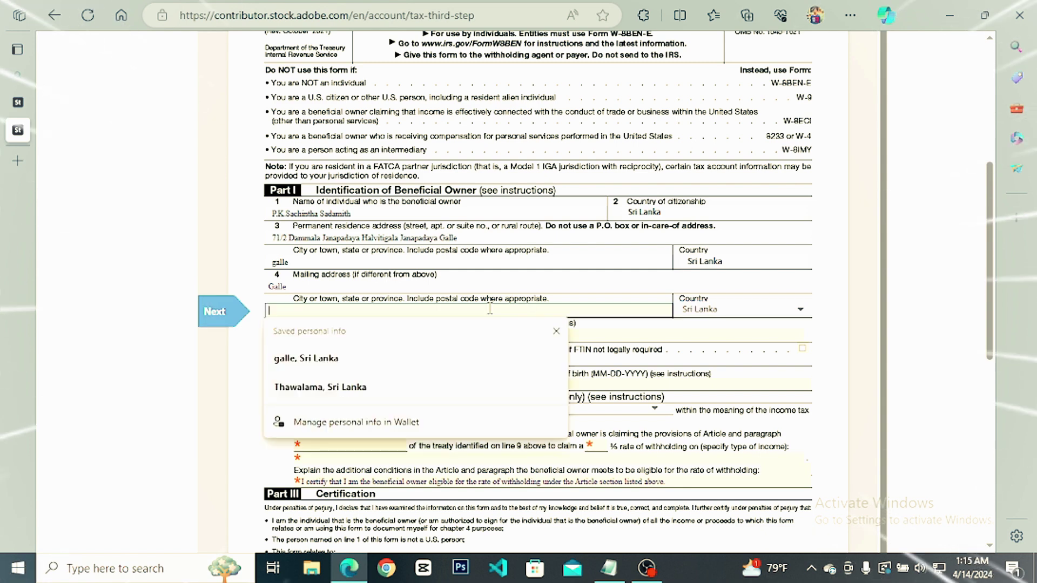
{"action": "type", "text": "galle"}
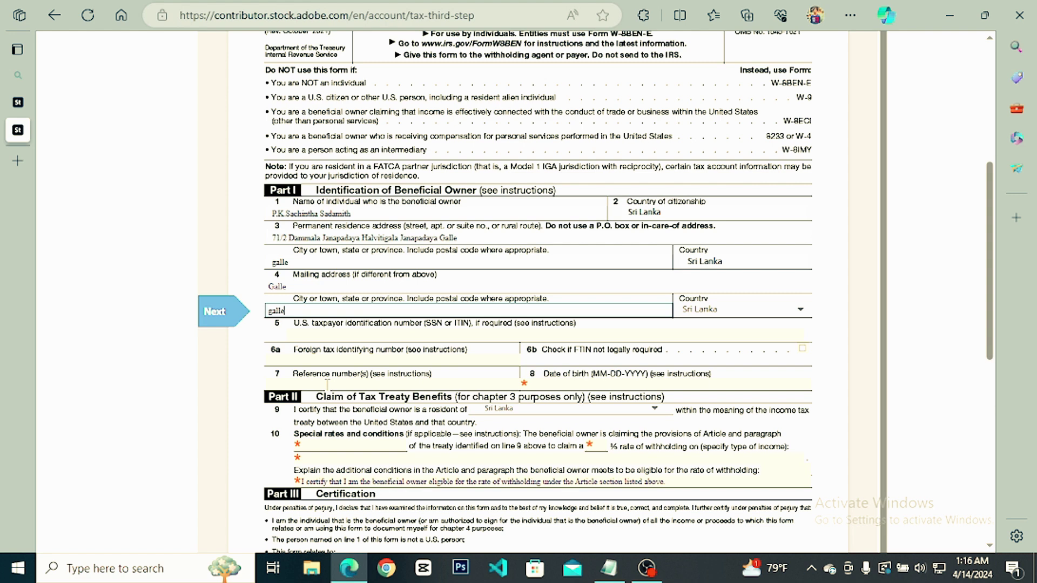
{"action": "left_click", "coordinate": [604, 384]}
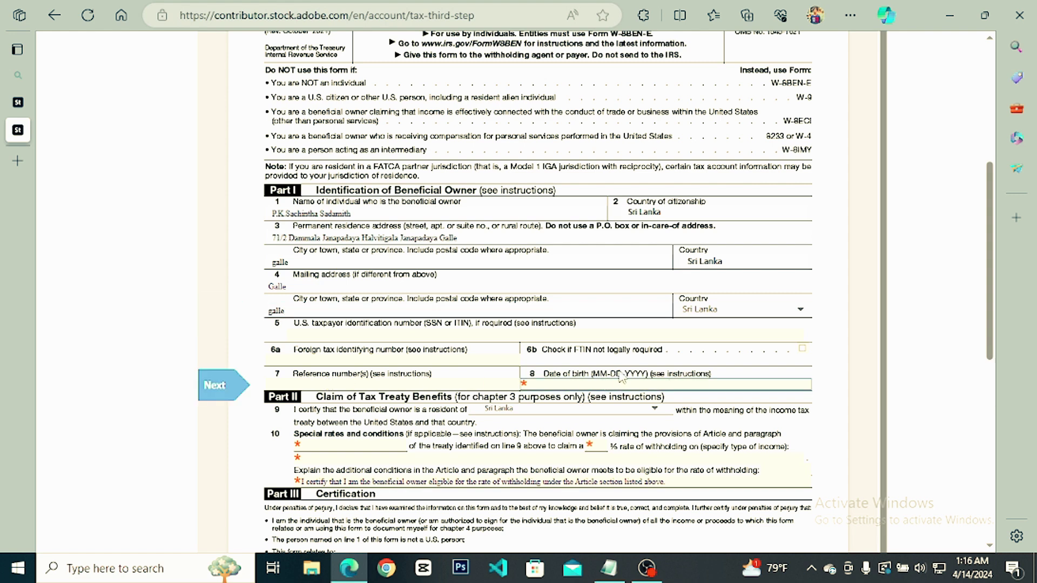
Paste in the date of birth and set the line-10 withholding rate to 15%.
{"action": "type", "text": "01-12-2000"}
{"action": "scroll", "coordinate": [619, 359], "scroll_direction": "down", "scroll_amount": 3}
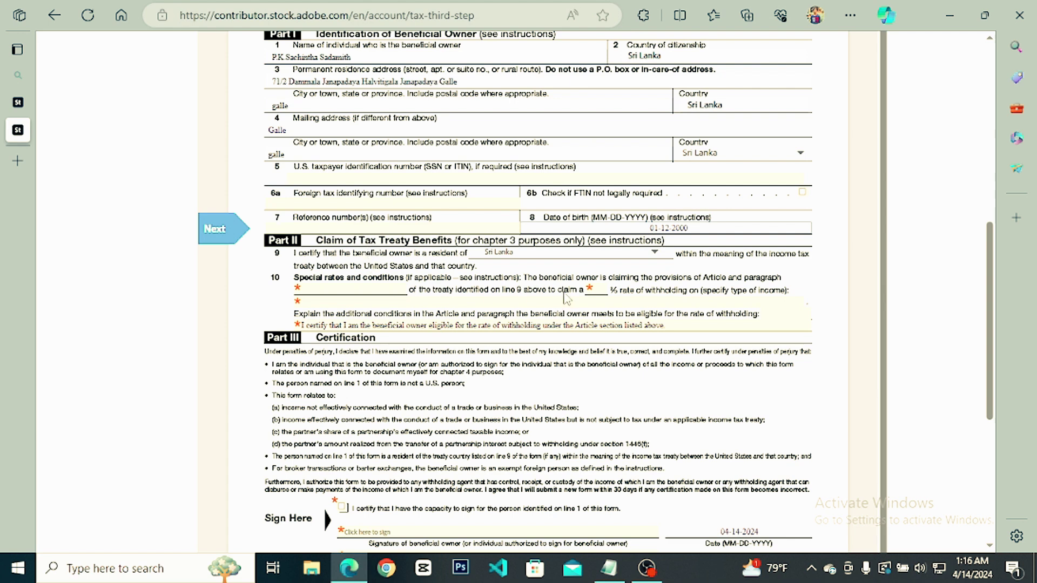
{"action": "left_click", "coordinate": [601, 287]}
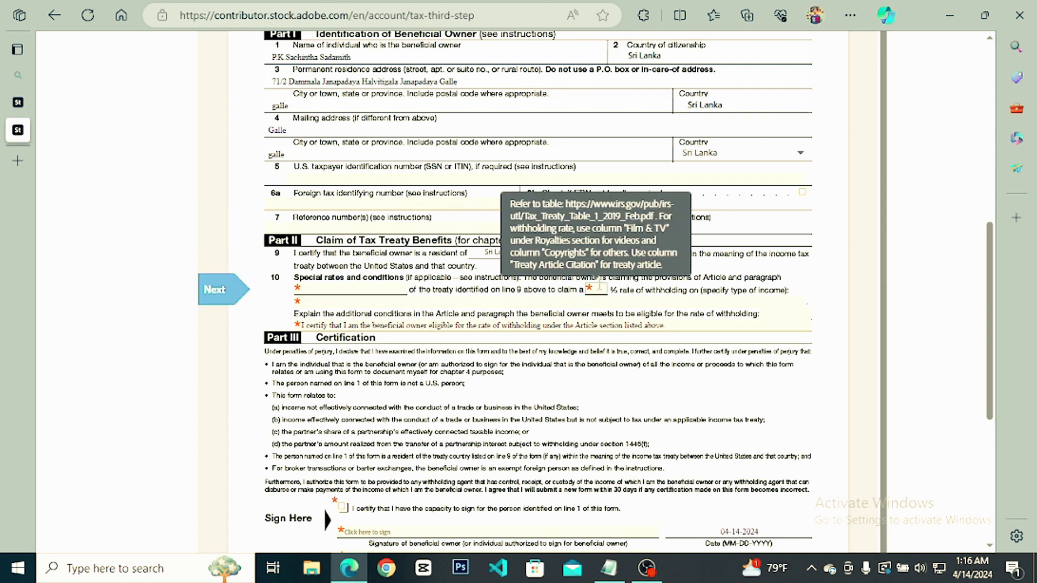
{"action": "type", "text": "15"}
Copy the treaty citation 12-2(a)(ii) from Notepad into the line-10 Article field.
{"action": "left_click", "coordinate": [373, 289]}
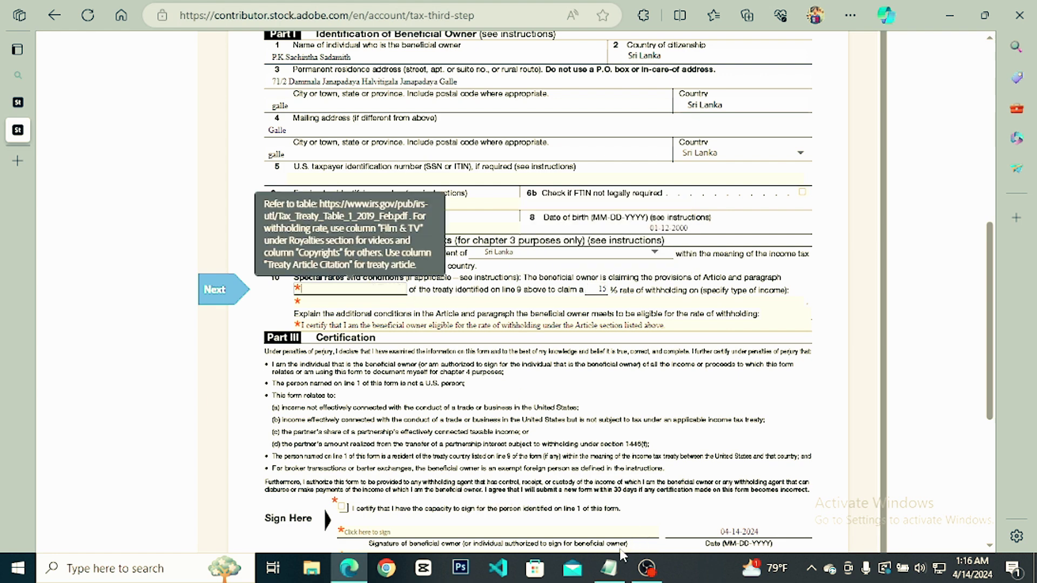
{"action": "left_click", "coordinate": [608, 567]}
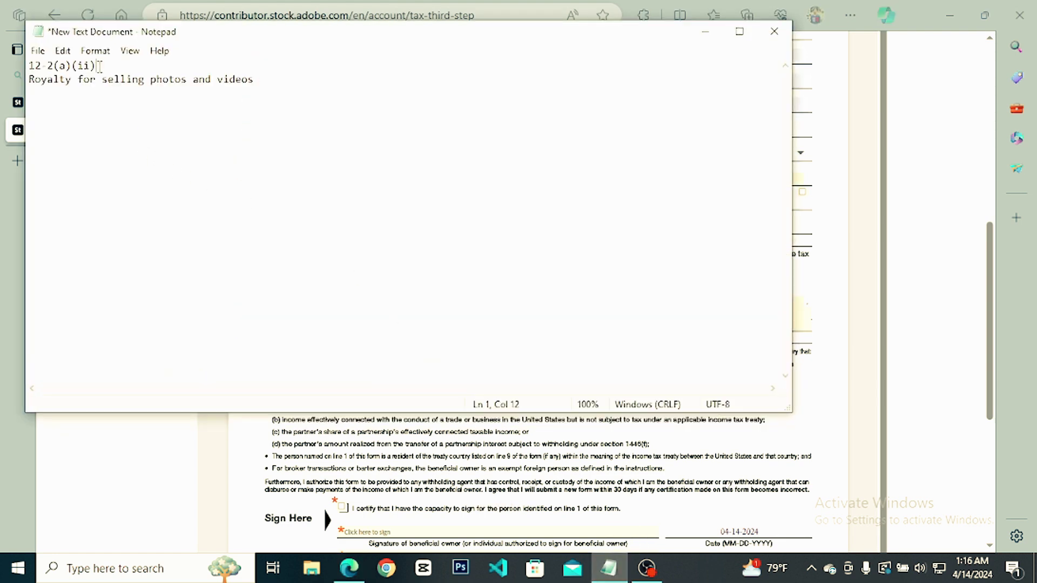
{"action": "left_click_drag", "start_coordinate": [96, 65], "coordinate": [31, 66]}
{"action": "key", "text": "ctrl+c"}
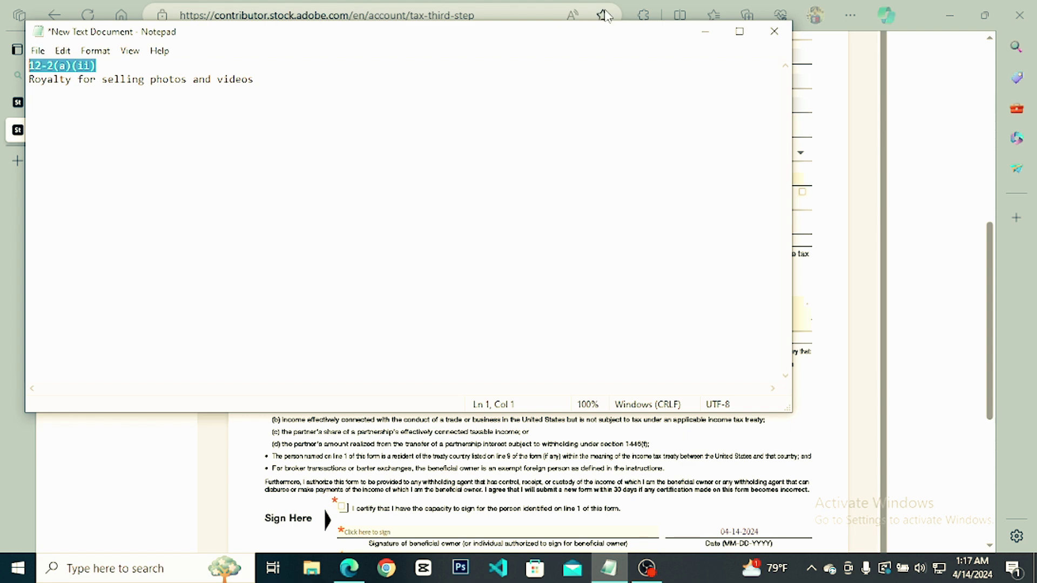
{"action": "left_click", "coordinate": [704, 31]}
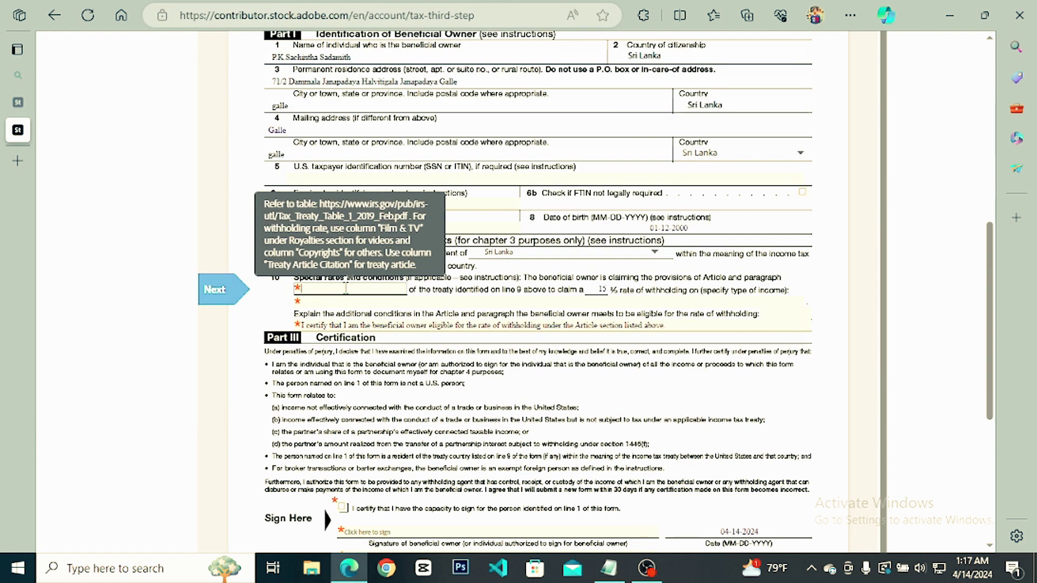
{"action": "key", "text": "ctrl+v"}
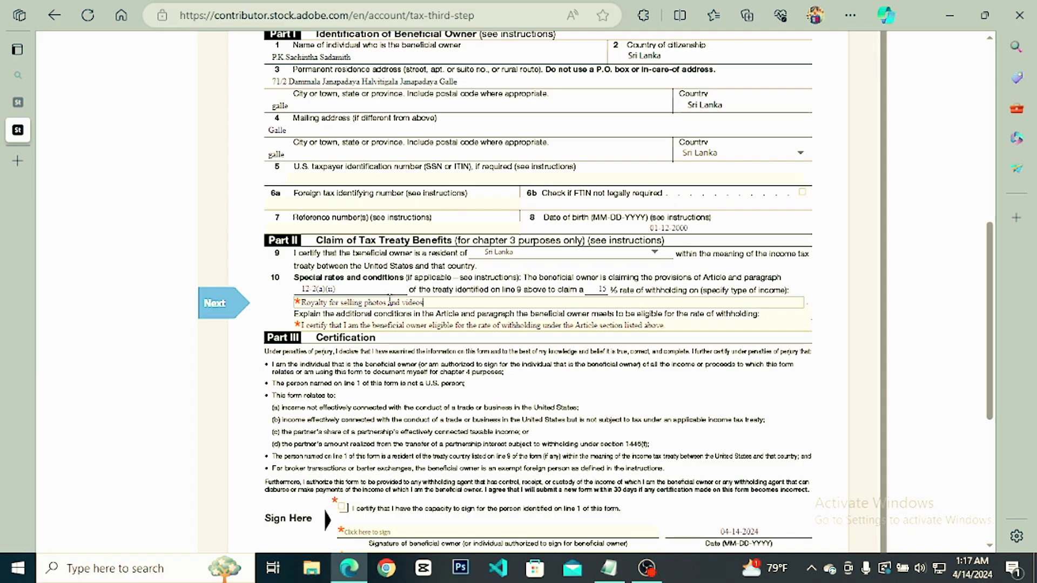
{"action": "scroll", "coordinate": [448, 294], "scroll_direction": "down", "scroll_amount": 3}
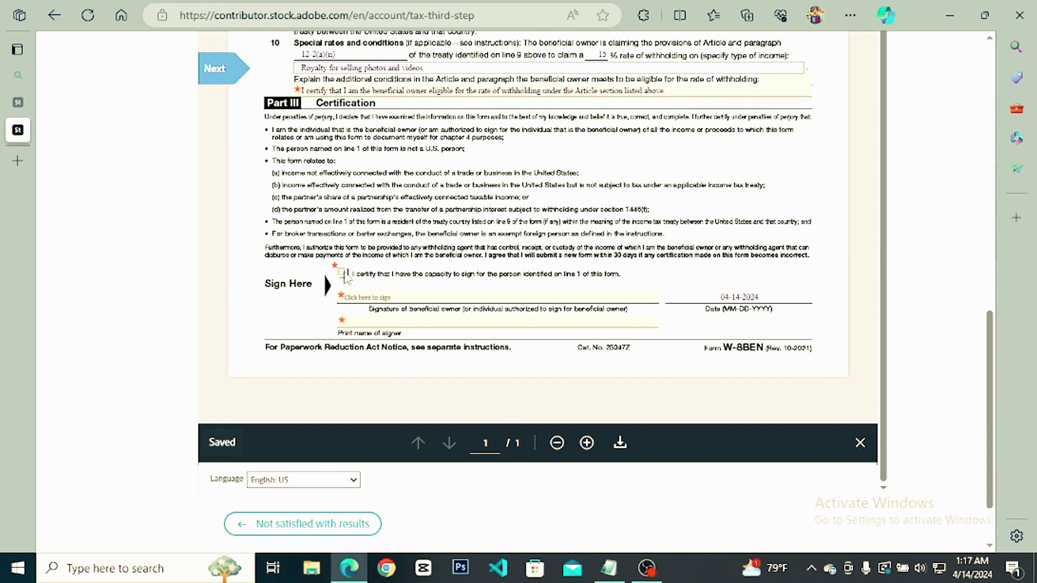
Certify signing capacity, apply a typed signature and printed name, and submit the e-signature.
{"action": "left_click", "coordinate": [343, 274]}
{"action": "left_click", "coordinate": [381, 298]}
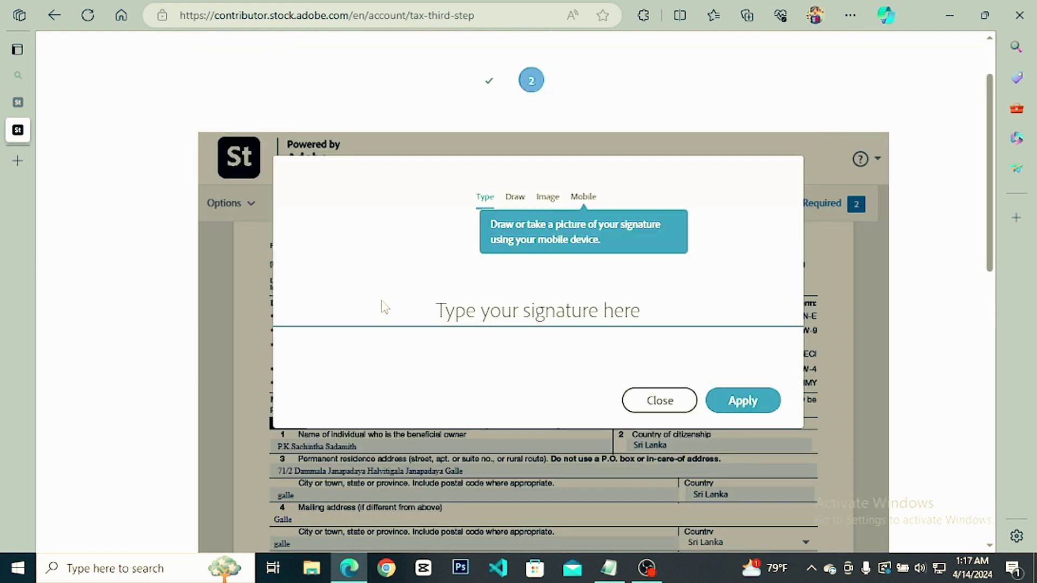
{"action": "left_click", "coordinate": [519, 313]}
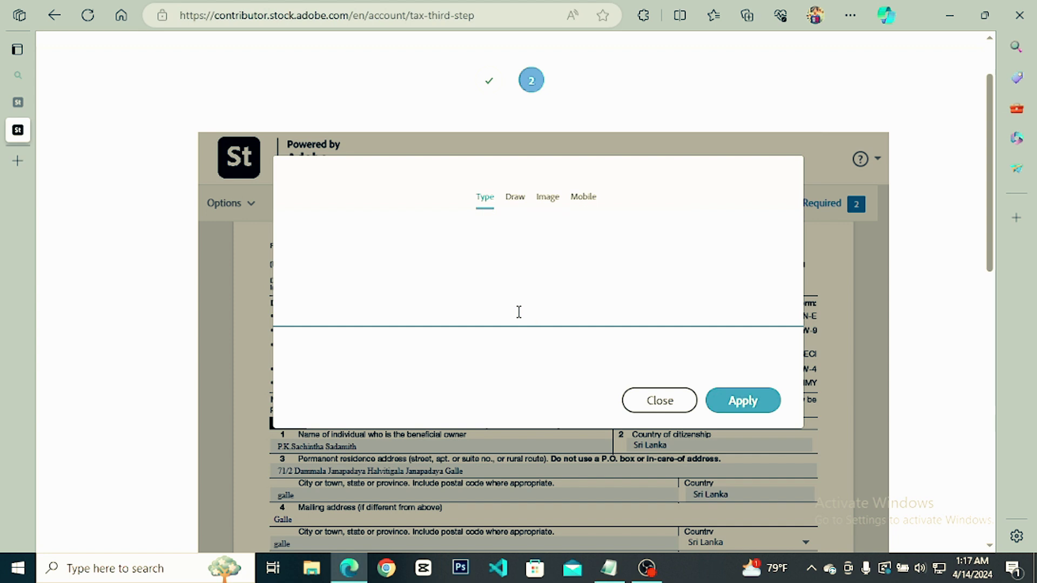
{"action": "type", "text": "sachintha"}
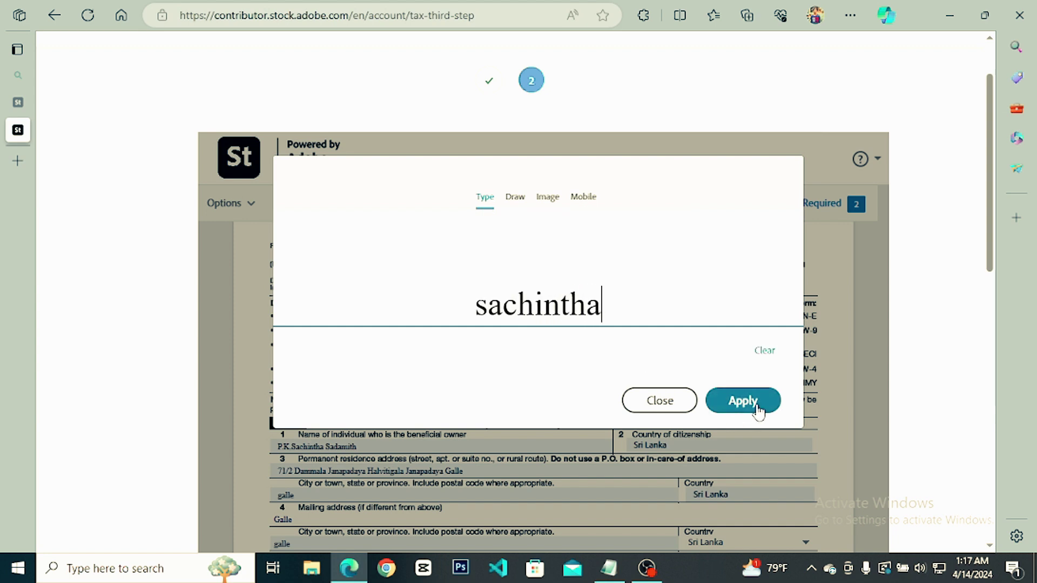
{"action": "left_click", "coordinate": [741, 401]}
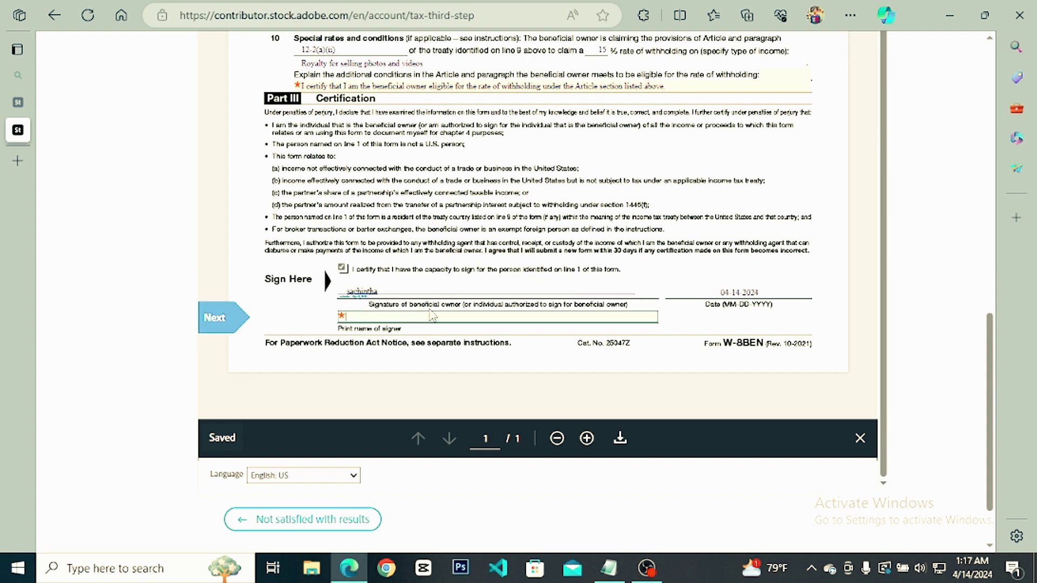
{"action": "type", "text": "sachint"}
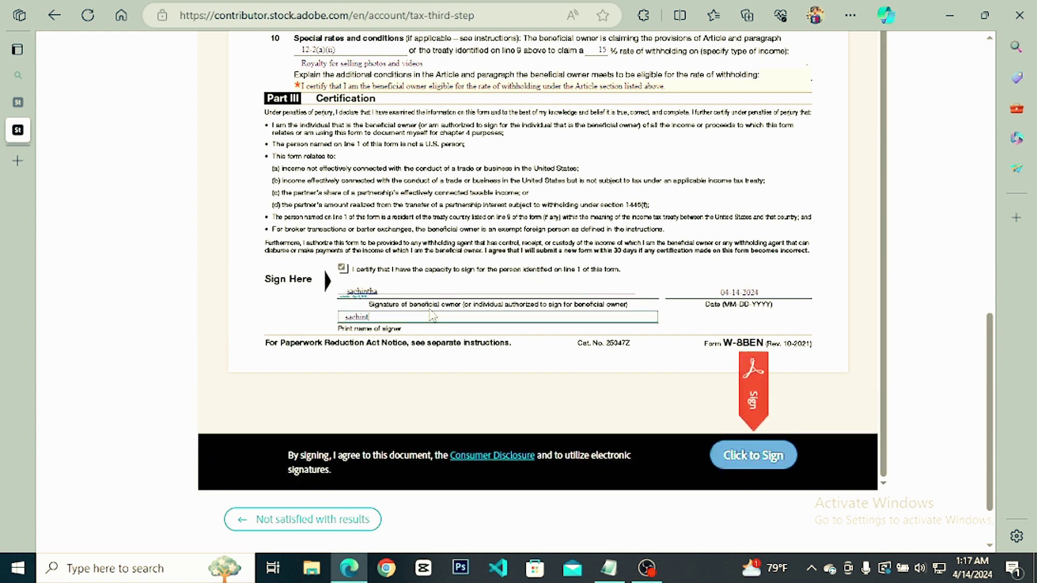
{"action": "type", "text": "ha"}
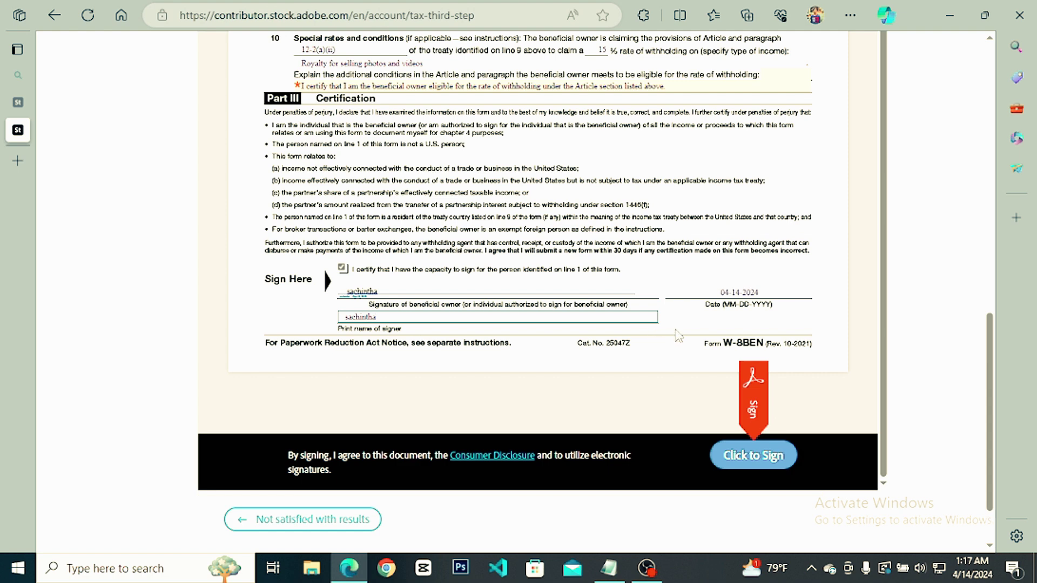
{"action": "left_click", "coordinate": [757, 460]}
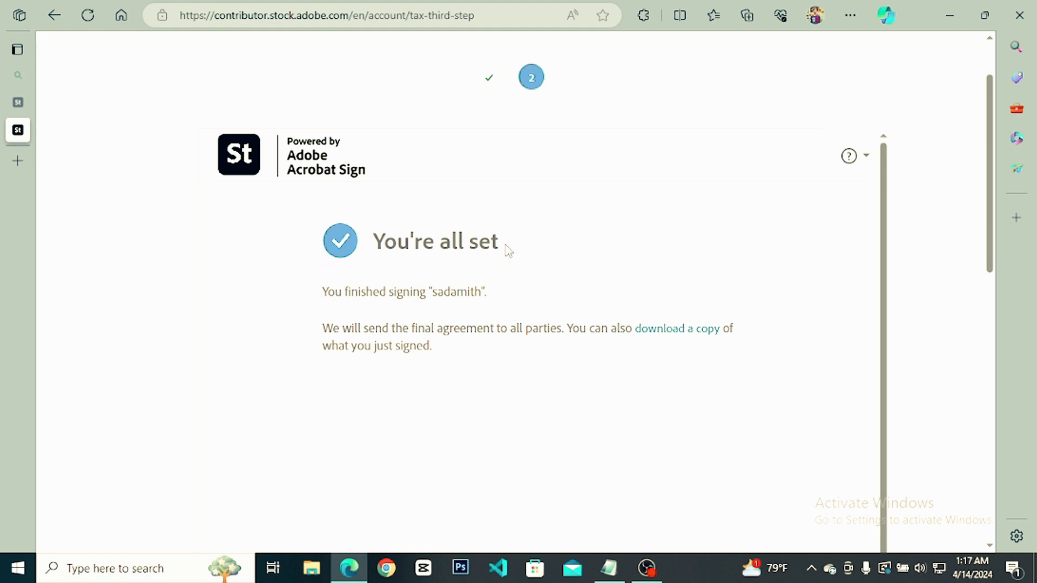
Scroll back to Tax Information, where form W 8BEN shows Validated until 12/31/2027.
{"action": "scroll", "coordinate": [506, 250], "scroll_direction": "down", "scroll_amount": 2}
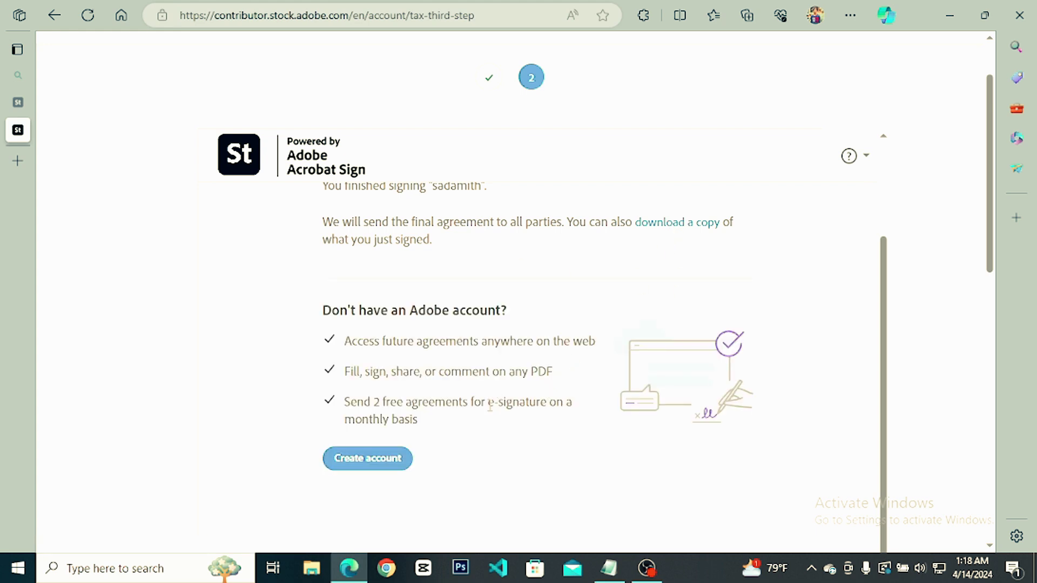
{"action": "scroll", "coordinate": [414, 442], "scroll_direction": "down", "scroll_amount": 10}
{"action": "scroll", "coordinate": [424, 410], "scroll_direction": "up", "scroll_amount": 6}
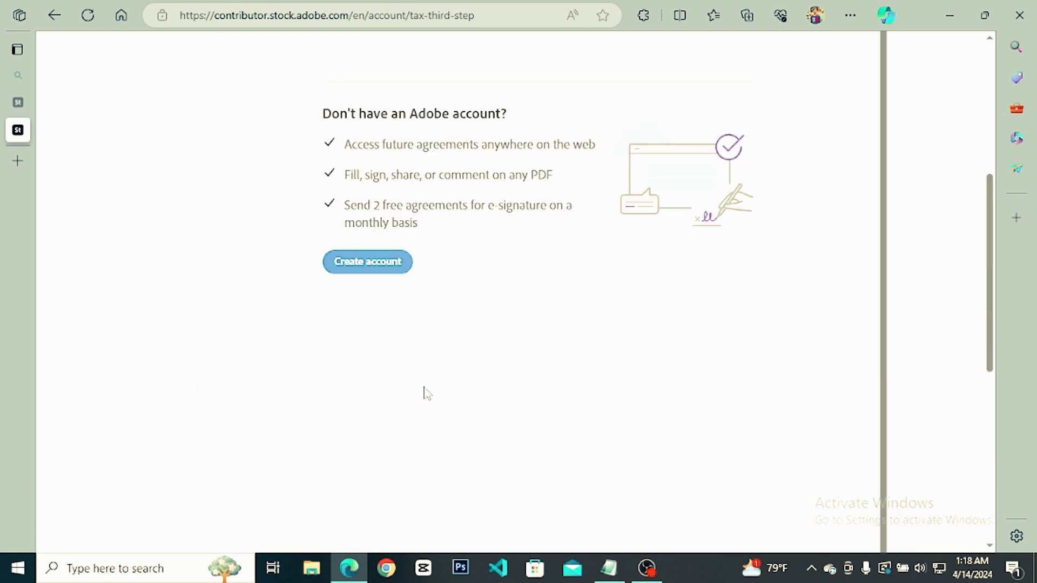
{"action": "scroll", "coordinate": [424, 392], "scroll_direction": "up", "scroll_amount": 1}
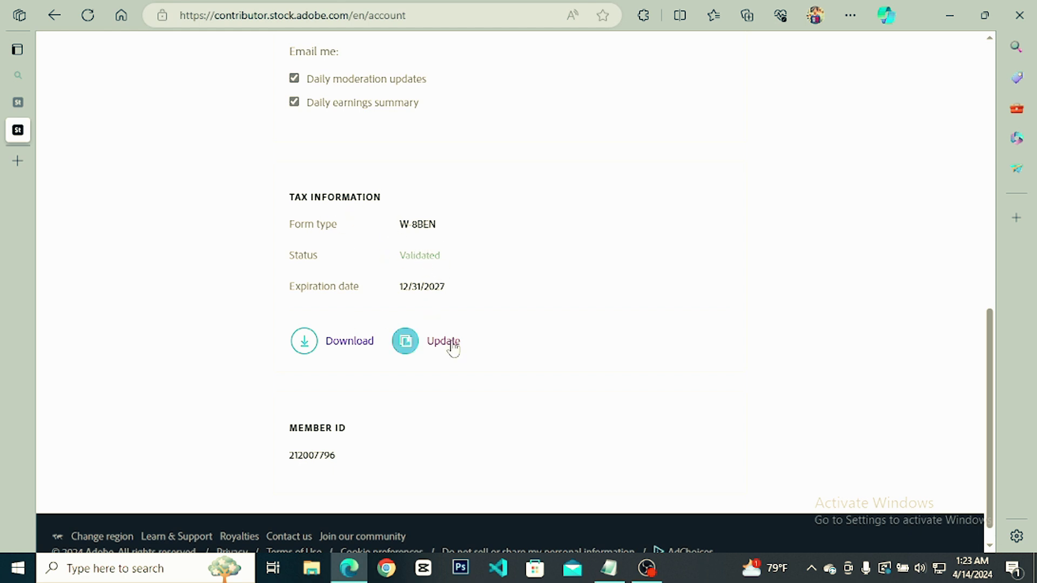
View My Statistics under Insights and the Payout requirements ($25 earned, 45 days).
{"action": "scroll", "coordinate": [444, 315], "scroll_direction": "up", "scroll_amount": 10}
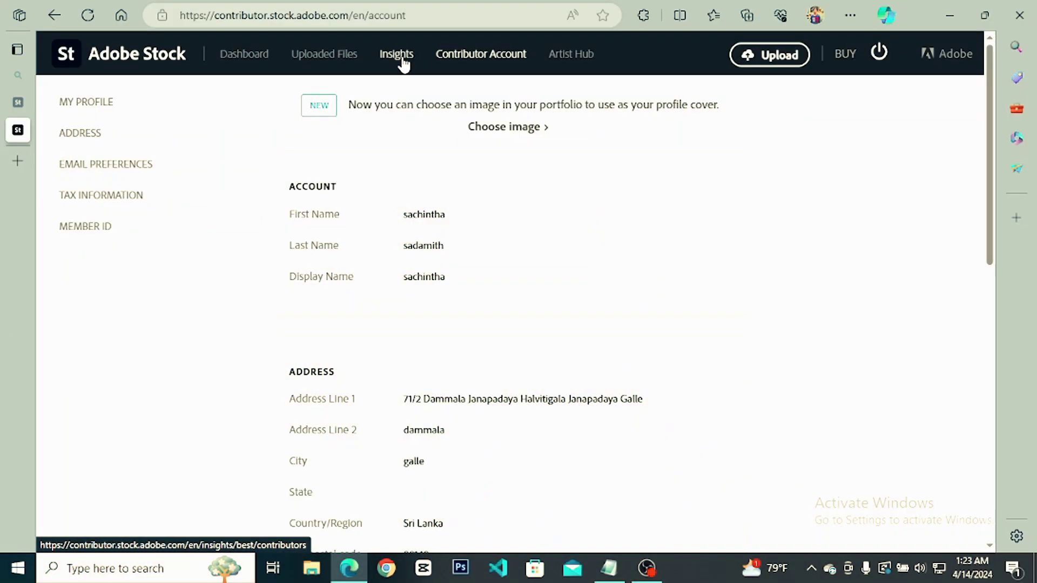
{"action": "left_click", "coordinate": [401, 64]}
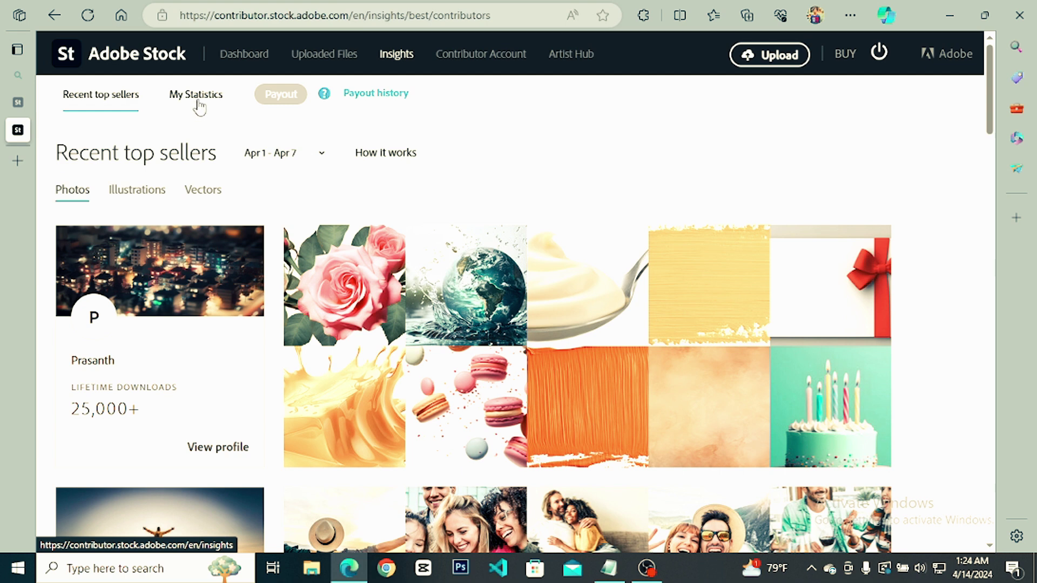
{"action": "left_click", "coordinate": [199, 105]}
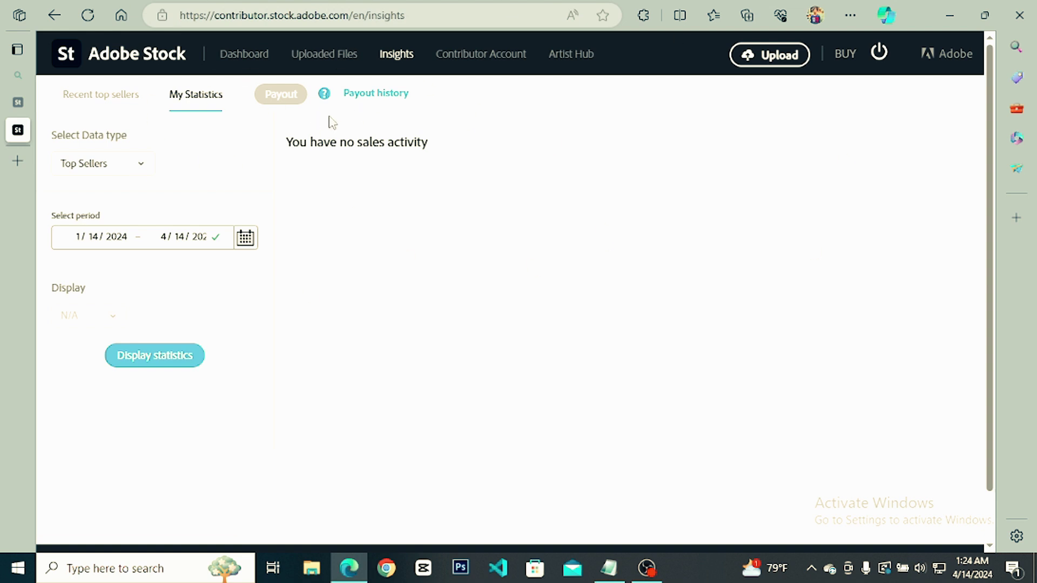
{"action": "left_click", "coordinate": [281, 92]}
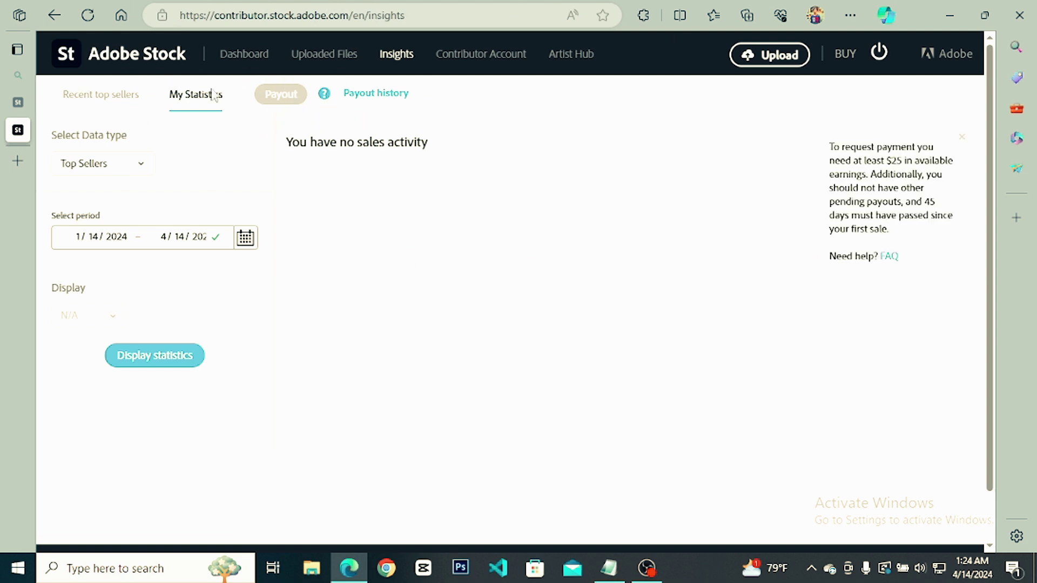